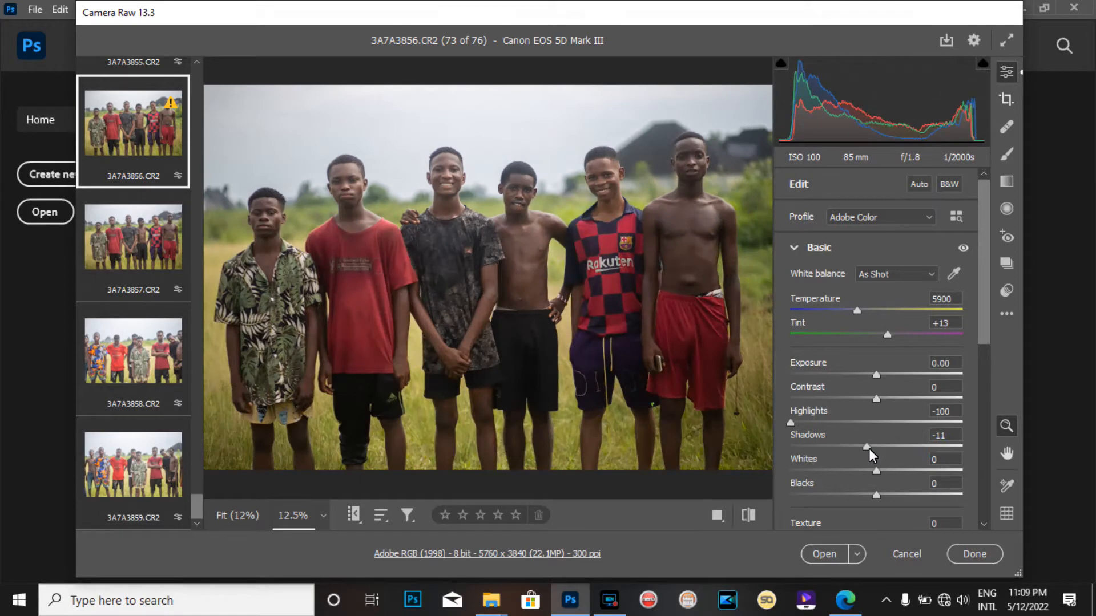
Set the Shadows of 3A7A3856.CR2 to +93 after testing the slider's full range
{"action": "left_click_drag", "start_coordinate": [867, 447], "coordinate": [878, 449]}
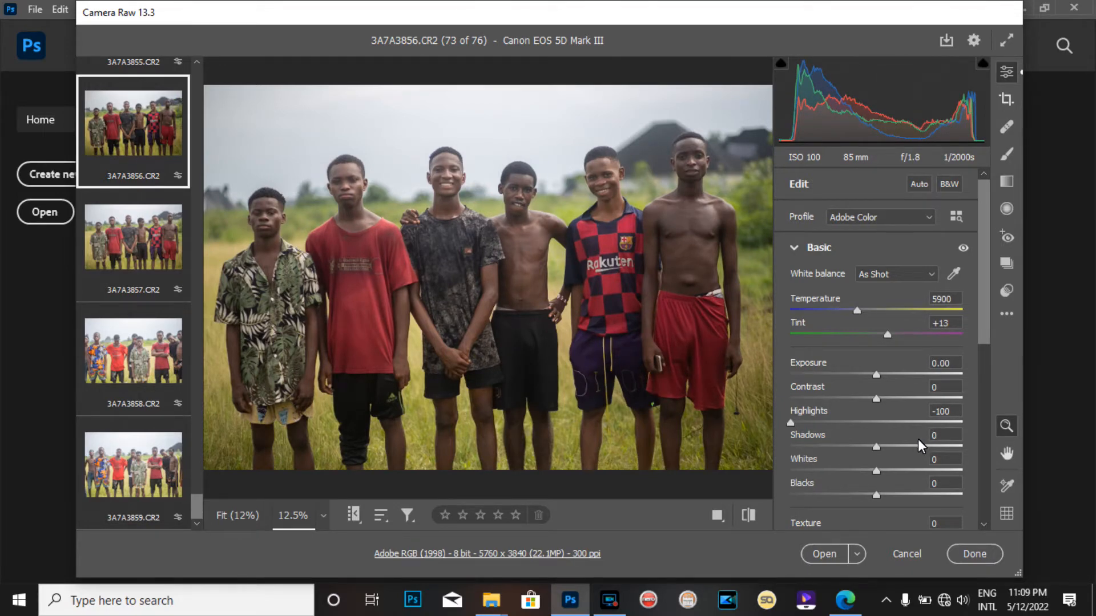
{"action": "left_click_drag", "start_coordinate": [867, 446], "coordinate": [955, 444]}
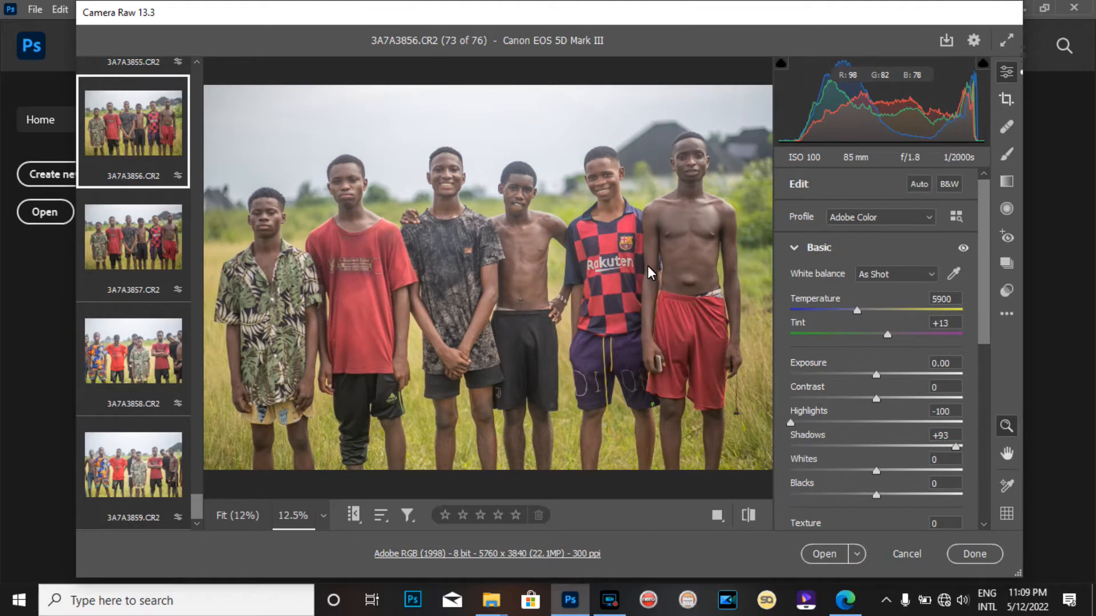
{"action": "left_click_drag", "start_coordinate": [960, 446], "coordinate": [685, 462]}
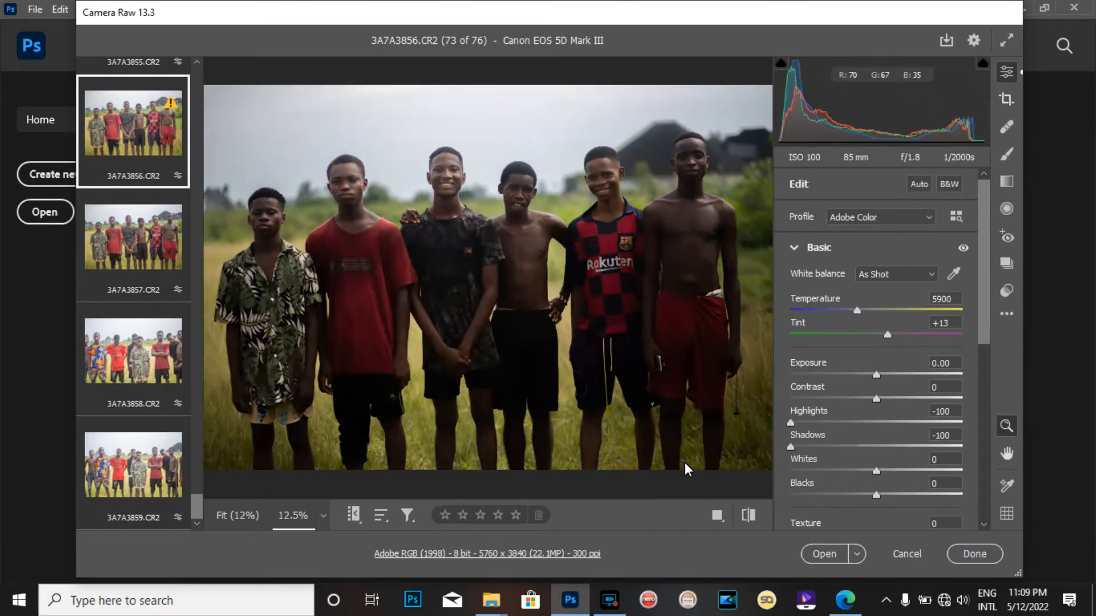
{"action": "left_click_drag", "start_coordinate": [684, 462], "coordinate": [960, 468]}
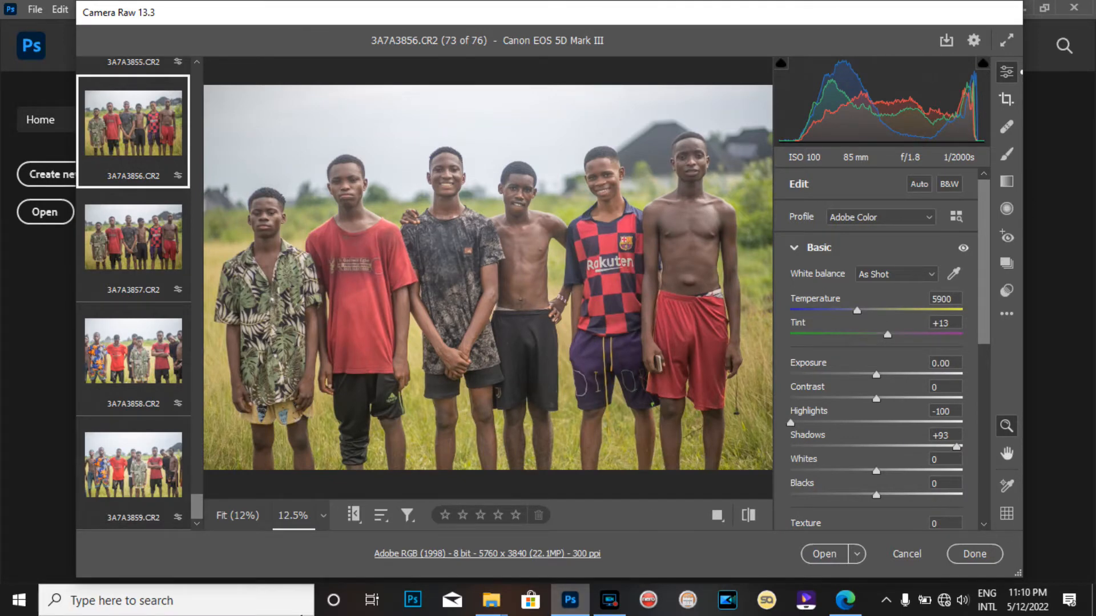
Browse the filmstrip and mark 3A7A3848.CR2 for deletion
{"action": "left_click_drag", "start_coordinate": [200, 511], "coordinate": [196, 432]}
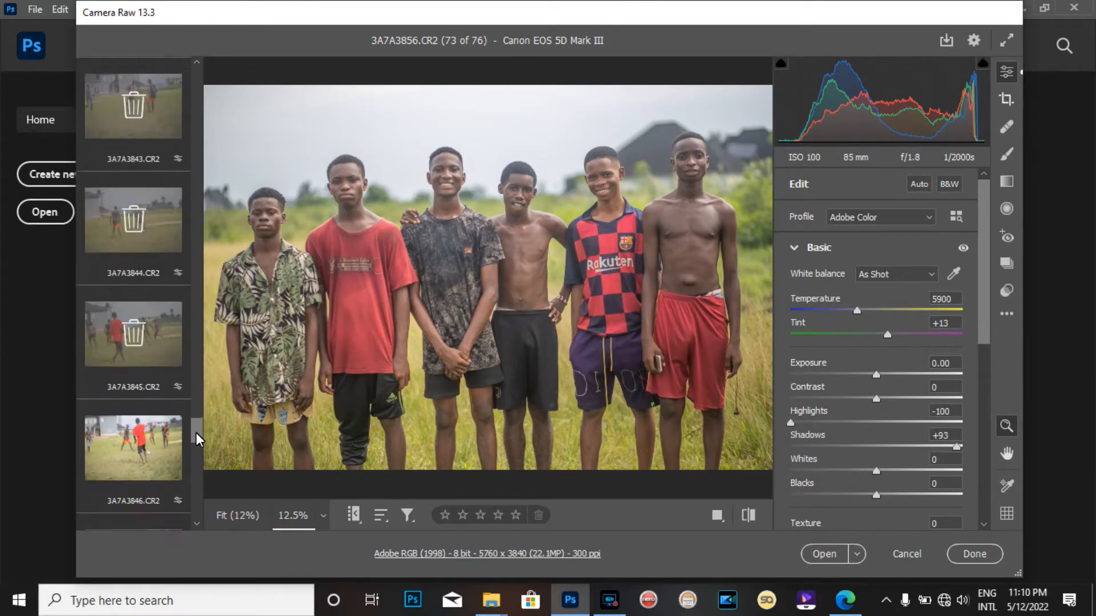
{"action": "left_click", "coordinate": [155, 455]}
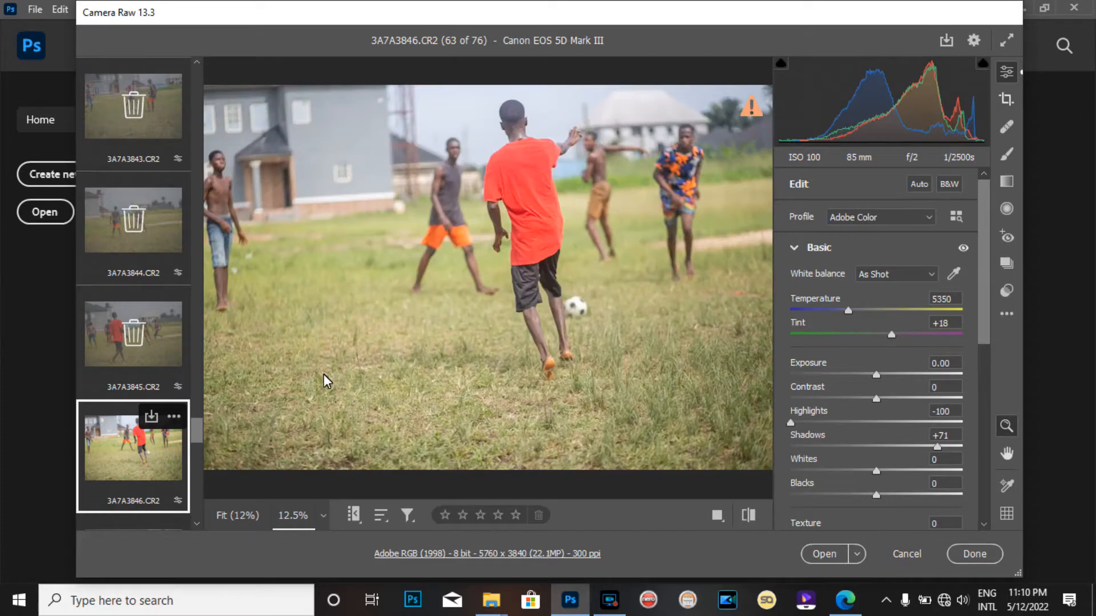
{"action": "left_click_drag", "start_coordinate": [197, 430], "coordinate": [197, 456]}
{"action": "left_click", "coordinate": [144, 409]}
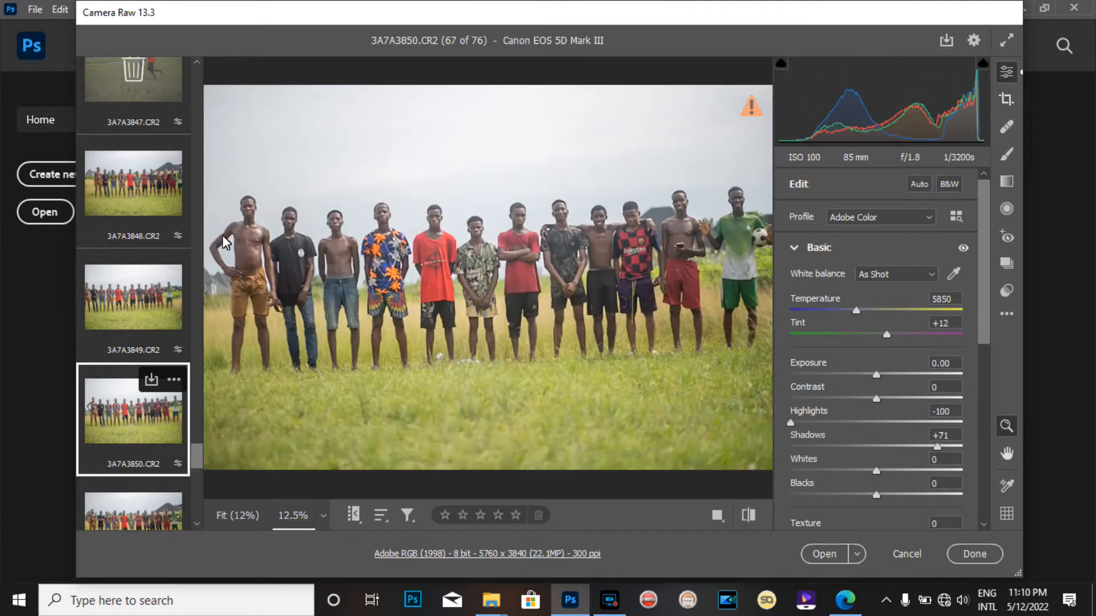
{"action": "left_click", "coordinate": [160, 190]}
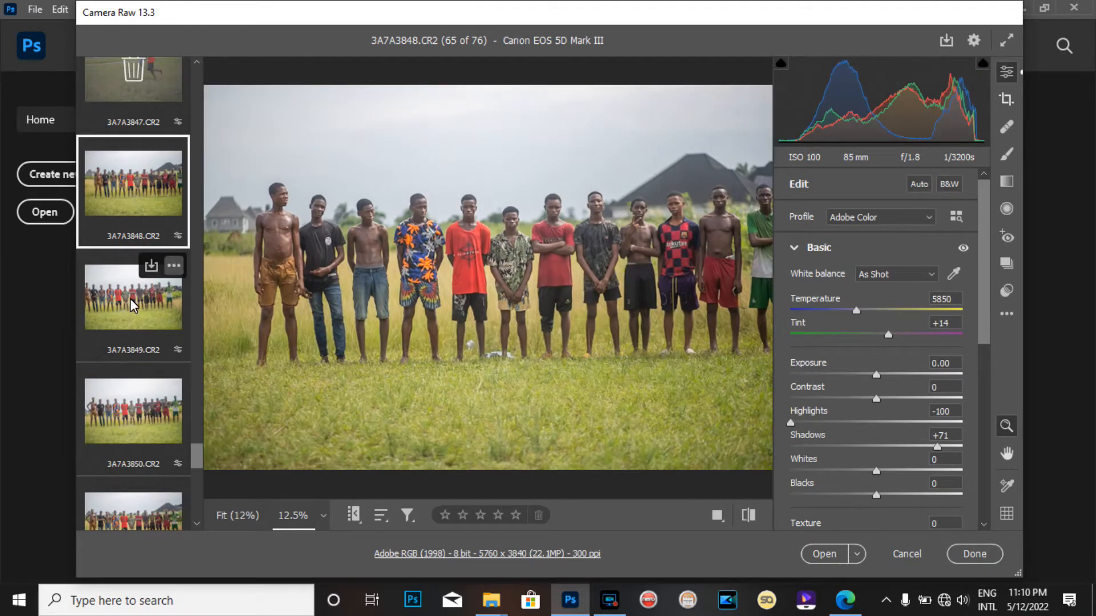
{"action": "key", "text": "Delete"}
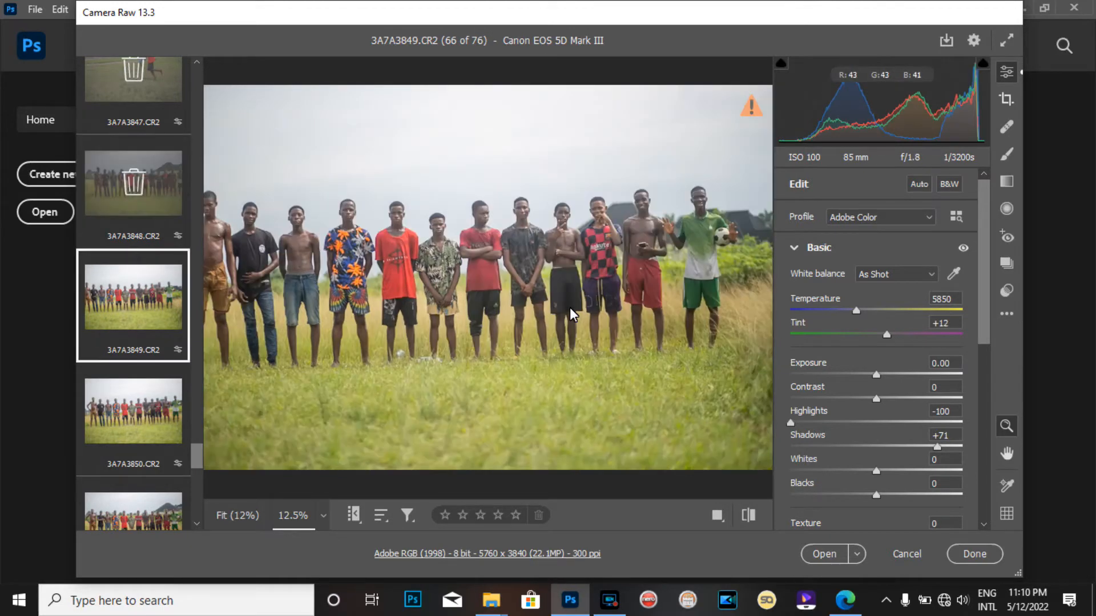
On 3A7A3849.CR2, set Shadows to +89 and Exposure to +0.05
{"action": "left_click", "coordinate": [517, 280]}
{"action": "left_click", "coordinate": [516, 280]}
{"action": "left_click", "coordinate": [517, 280]}
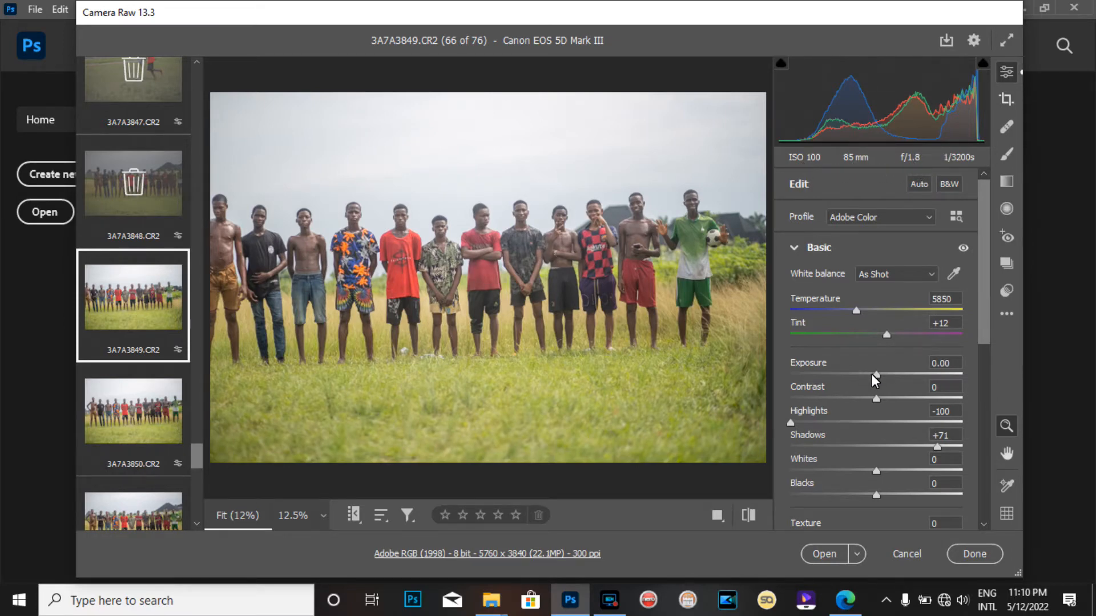
{"action": "mouse_move", "coordinate": [934, 448]}
{"action": "left_mouse_down"}
{"action": "mouse_move", "coordinate": [973, 447]}
{"action": "mouse_move", "coordinate": [948, 448]}
{"action": "left_mouse_up"}
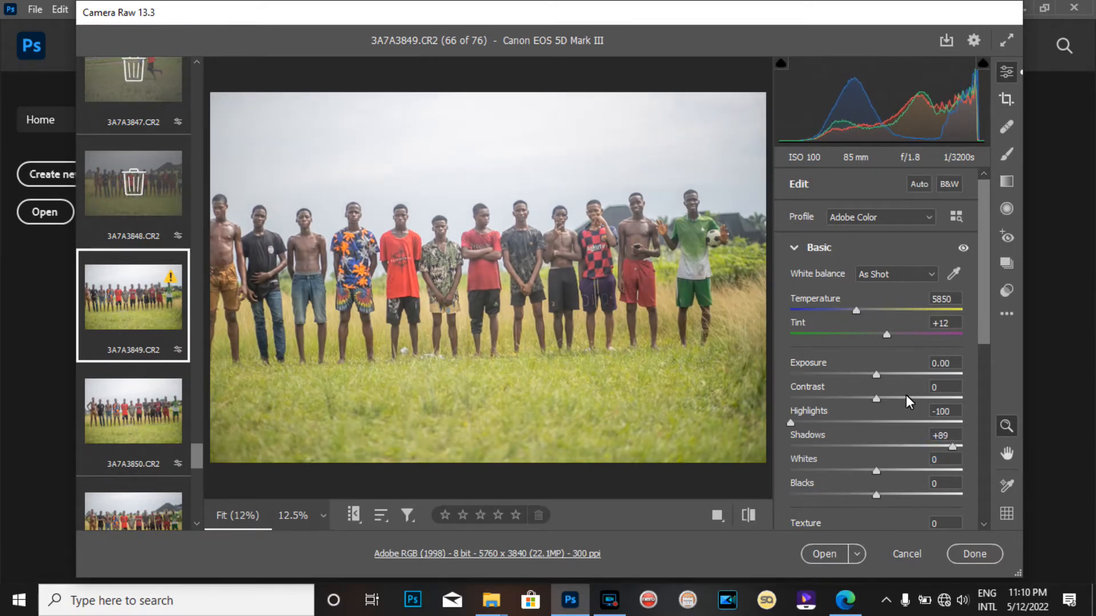
{"action": "mouse_move", "coordinate": [872, 374]}
{"action": "left_mouse_down"}
{"action": "mouse_move", "coordinate": [856, 374]}
{"action": "mouse_move", "coordinate": [882, 372]}
{"action": "mouse_move", "coordinate": [873, 372]}
{"action": "left_mouse_up"}
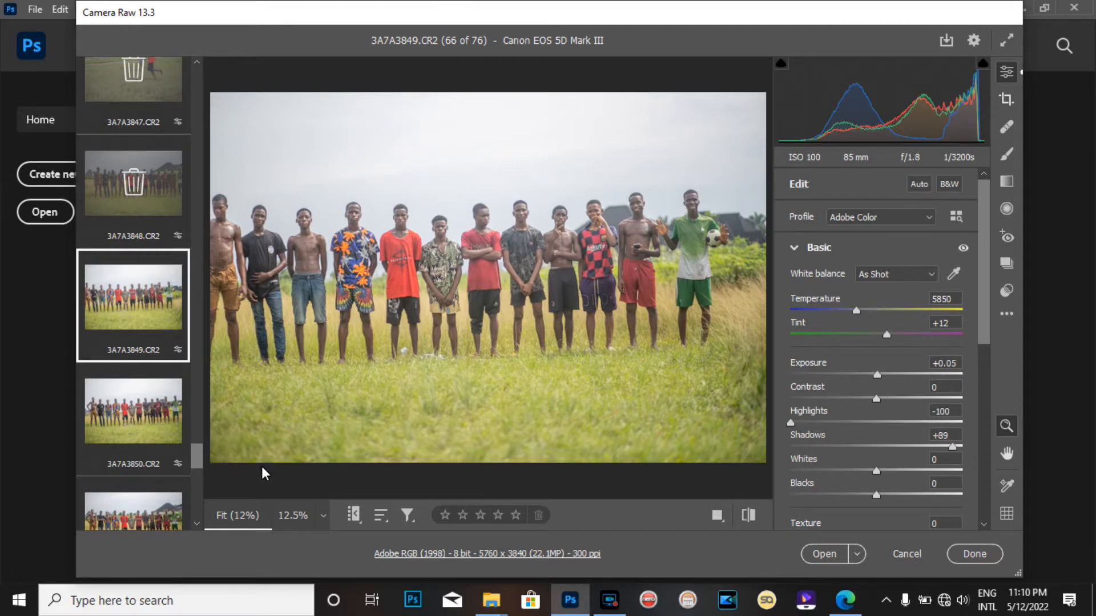
Mark 3A7A3849.CR2 for deletion in the filmstrip
{"action": "scroll", "coordinate": [194, 460], "scroll_direction": "down", "scroll_amount": 3}
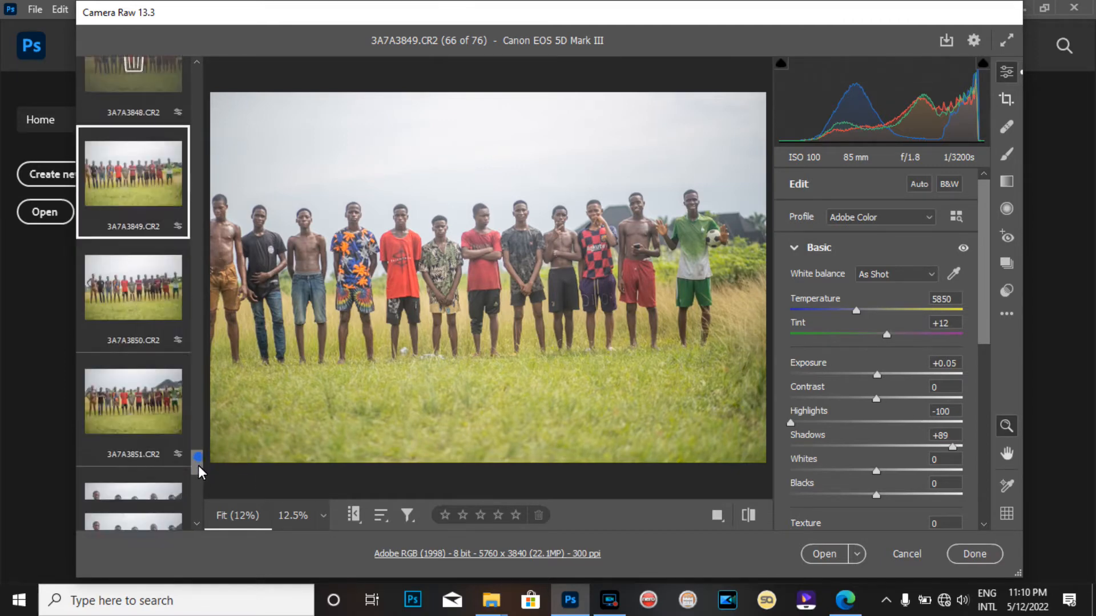
{"action": "left_click", "coordinate": [128, 240]}
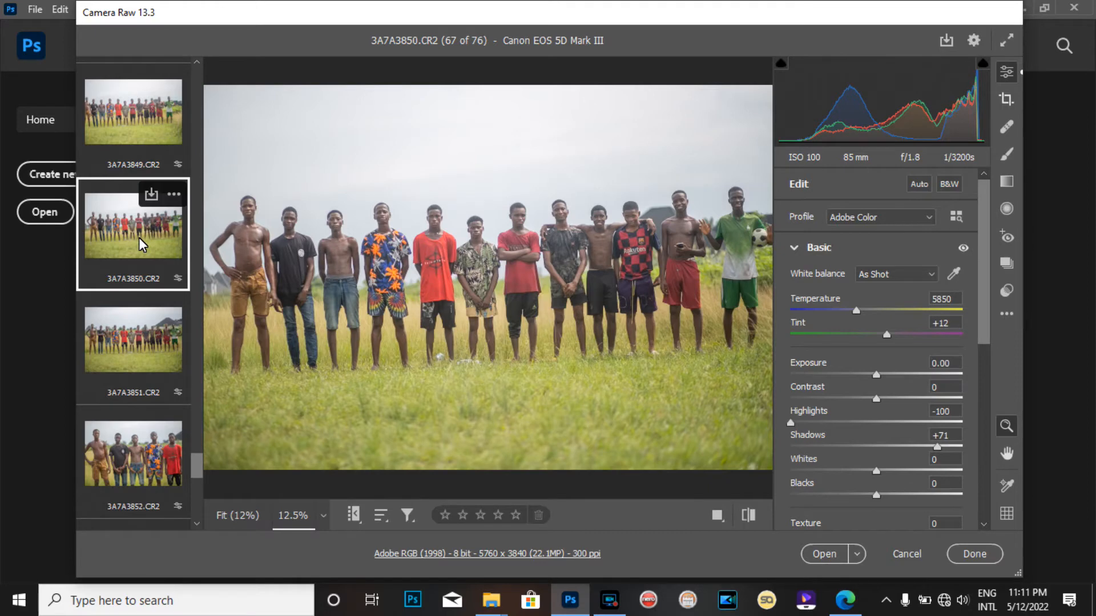
{"action": "left_click", "coordinate": [143, 145]}
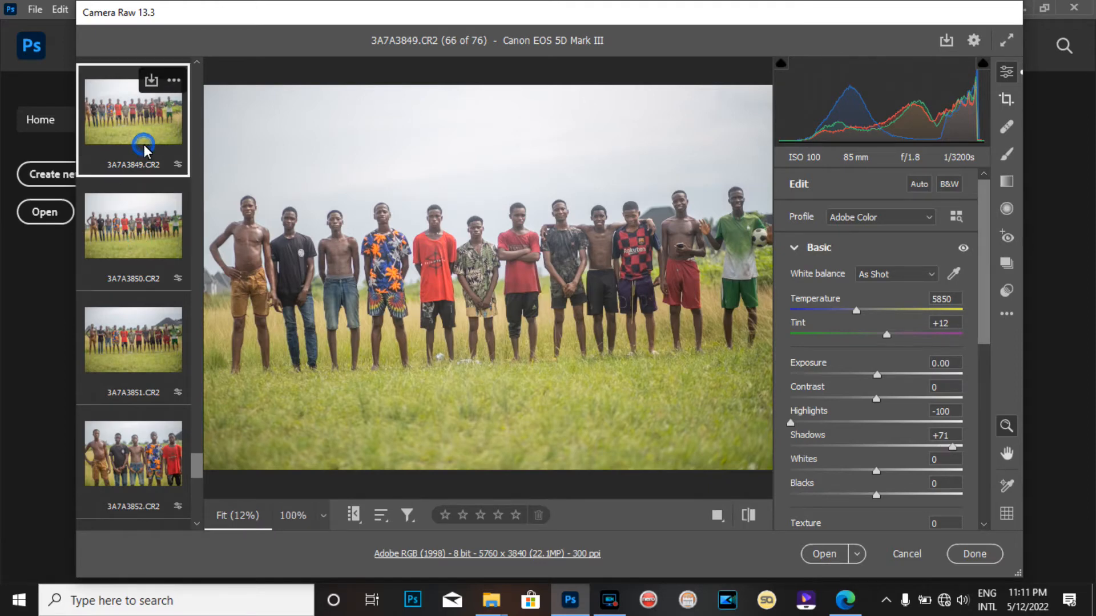
{"action": "key", "text": "Delete"}
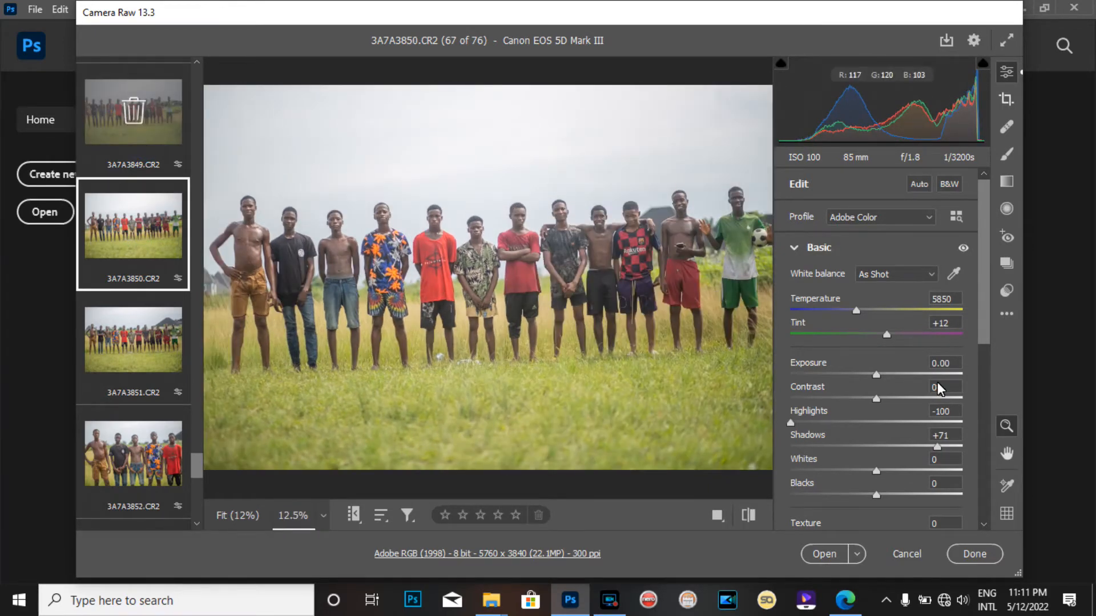
On 3A7A3850.CR2, try a higher Highlights value and restore it to -100, then set Shadows to +87
{"action": "mouse_move", "coordinate": [890, 376]}
{"action": "left_mouse_down"}
{"action": "mouse_move", "coordinate": [754, 382]}
{"action": "mouse_move", "coordinate": [1056, 376]}
{"action": "mouse_move", "coordinate": [840, 392]}
{"action": "mouse_move", "coordinate": [875, 392]}
{"action": "left_mouse_up"}
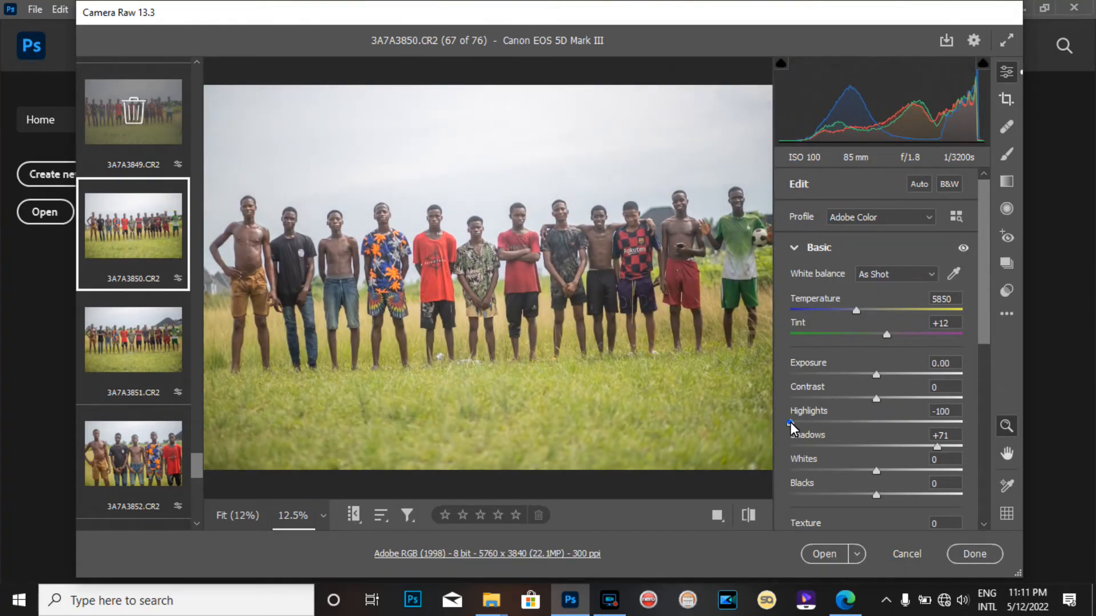
{"action": "left_click_drag", "start_coordinate": [790, 423], "coordinate": [856, 422]}
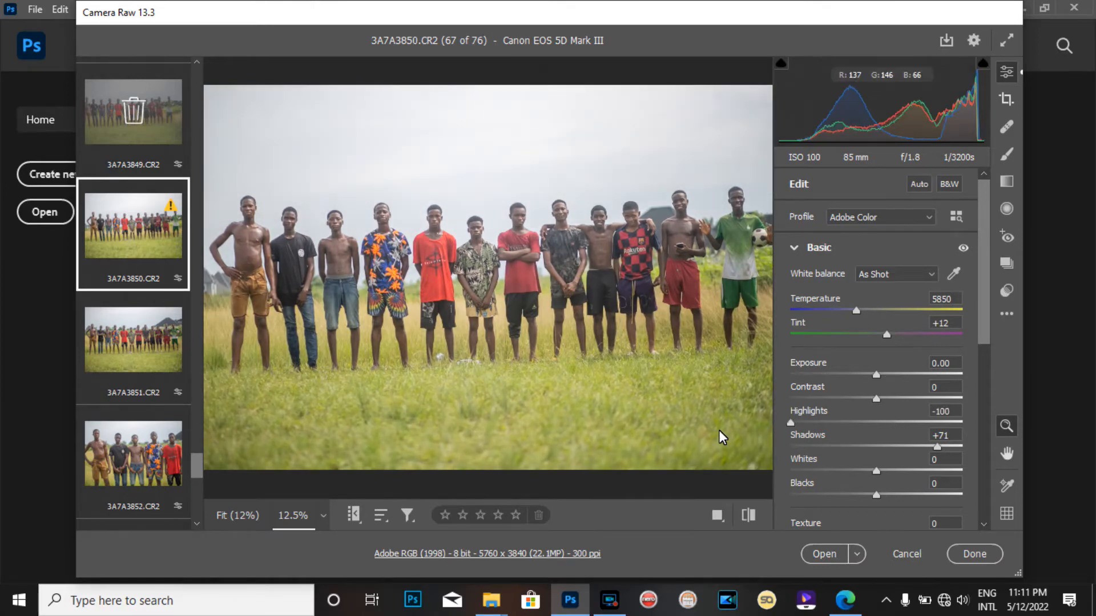
{"action": "left_click", "coordinate": [881, 431]}
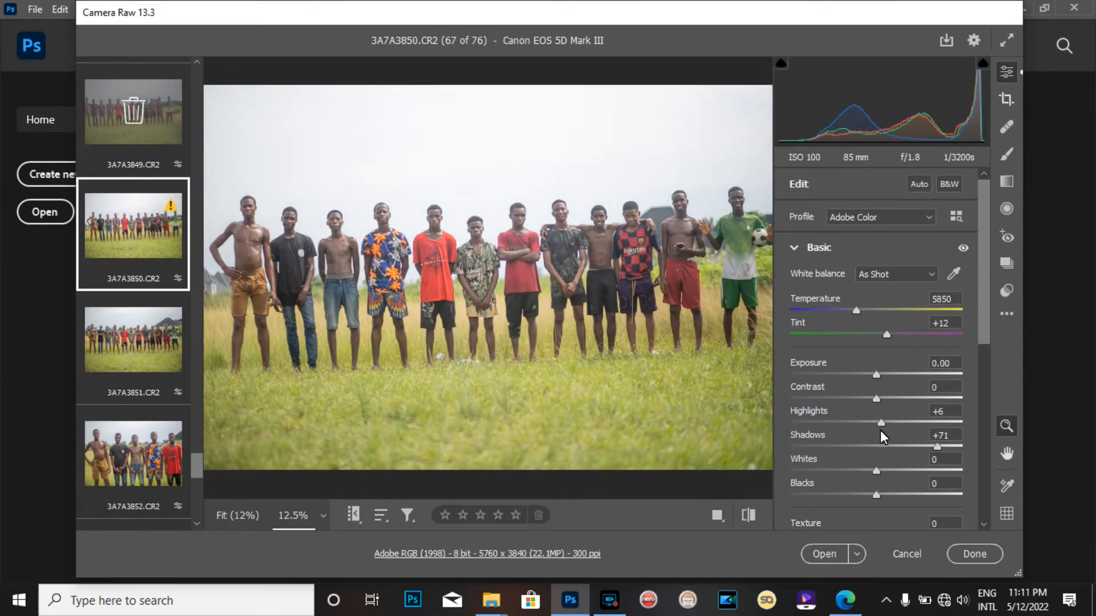
{"action": "left_click_drag", "start_coordinate": [879, 430], "coordinate": [765, 436]}
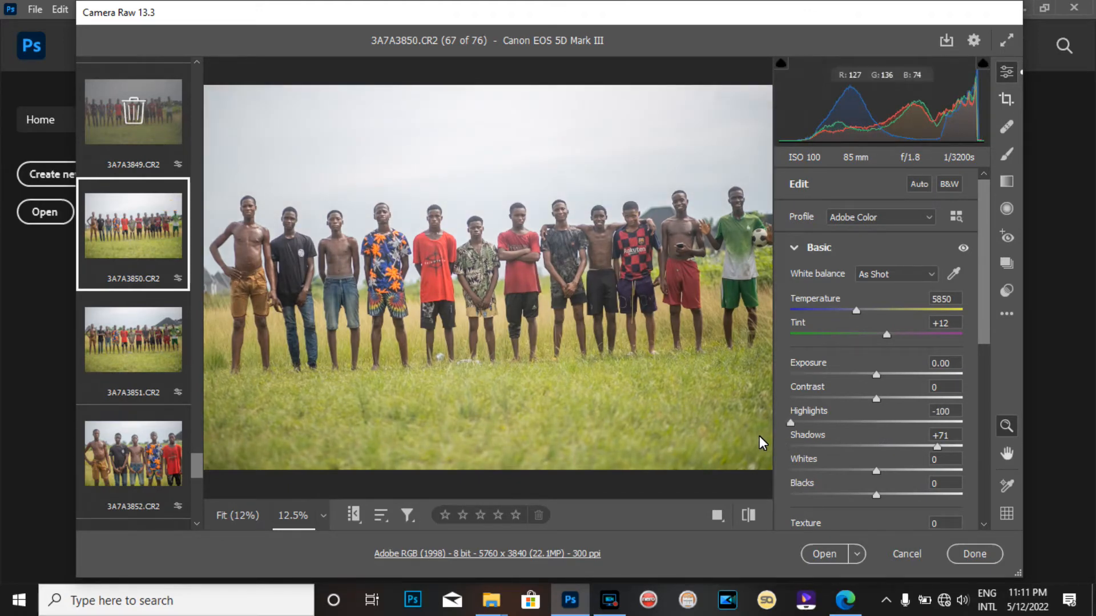
{"action": "mouse_move", "coordinate": [933, 445]}
{"action": "left_mouse_down"}
{"action": "mouse_move", "coordinate": [976, 452]}
{"action": "mouse_move", "coordinate": [946, 449]}
{"action": "left_mouse_up"}
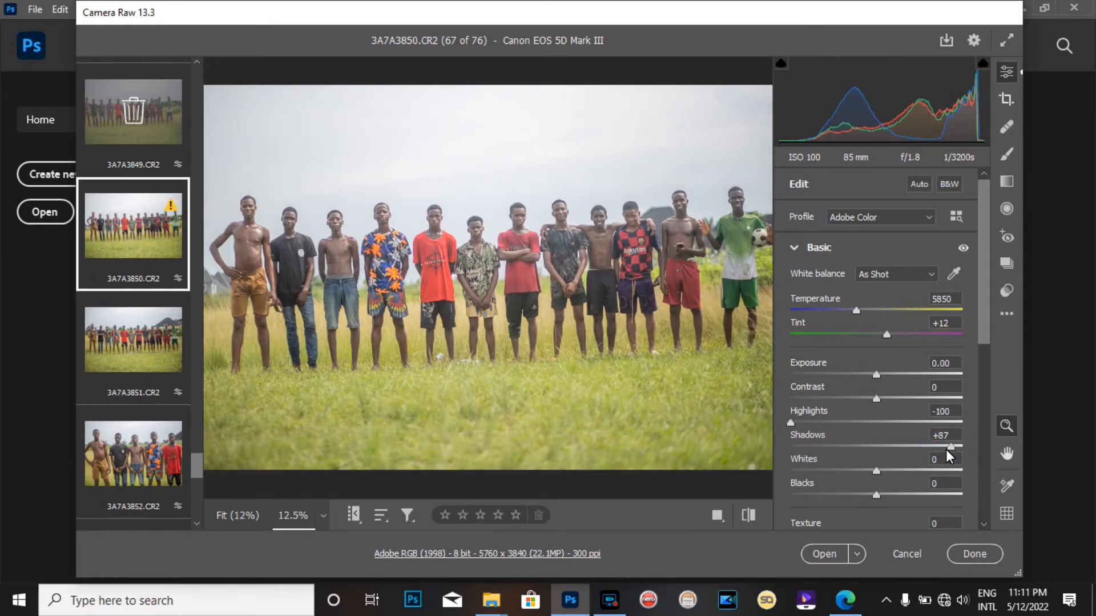
Select 3A7A3851.CR2 and set its Shadows to +100 and Exposure to +0.30
{"action": "left_click", "coordinate": [120, 342]}
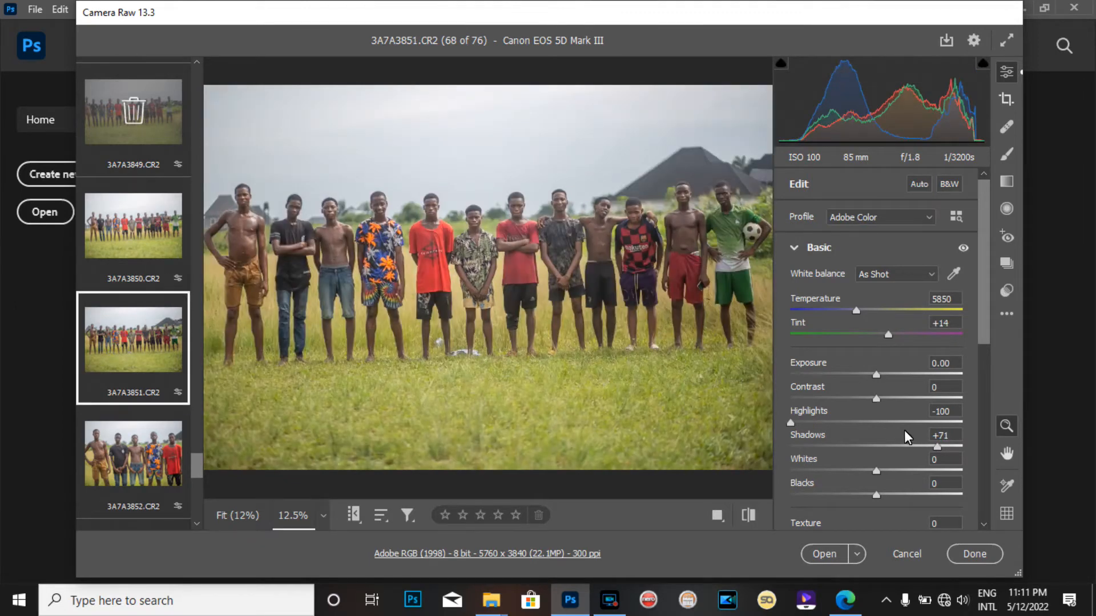
{"action": "left_click_drag", "start_coordinate": [934, 445], "coordinate": [971, 447]}
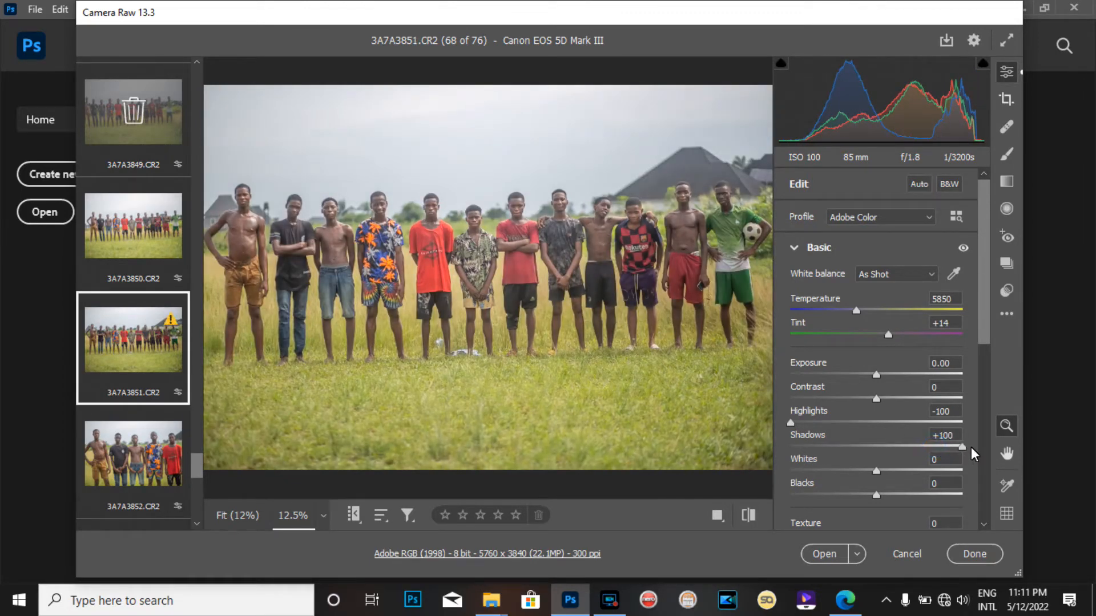
{"action": "left_click_drag", "start_coordinate": [877, 380], "coordinate": [882, 382]}
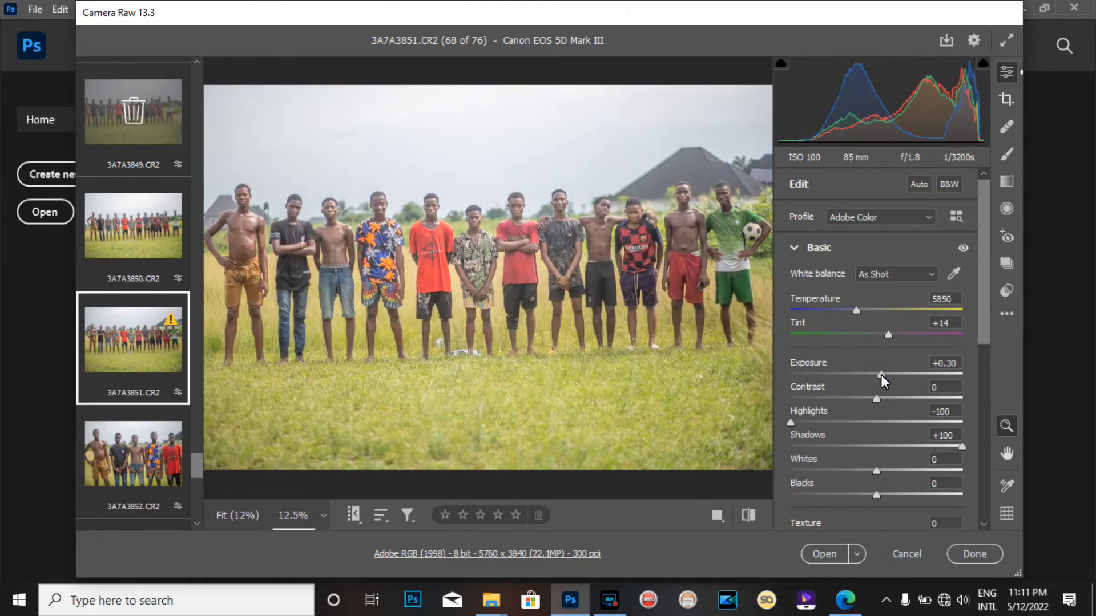
Open 3A7A3859.CR2 from the end of the filmstrip and set its Exposure to -0.25
{"action": "left_click", "coordinate": [121, 458]}
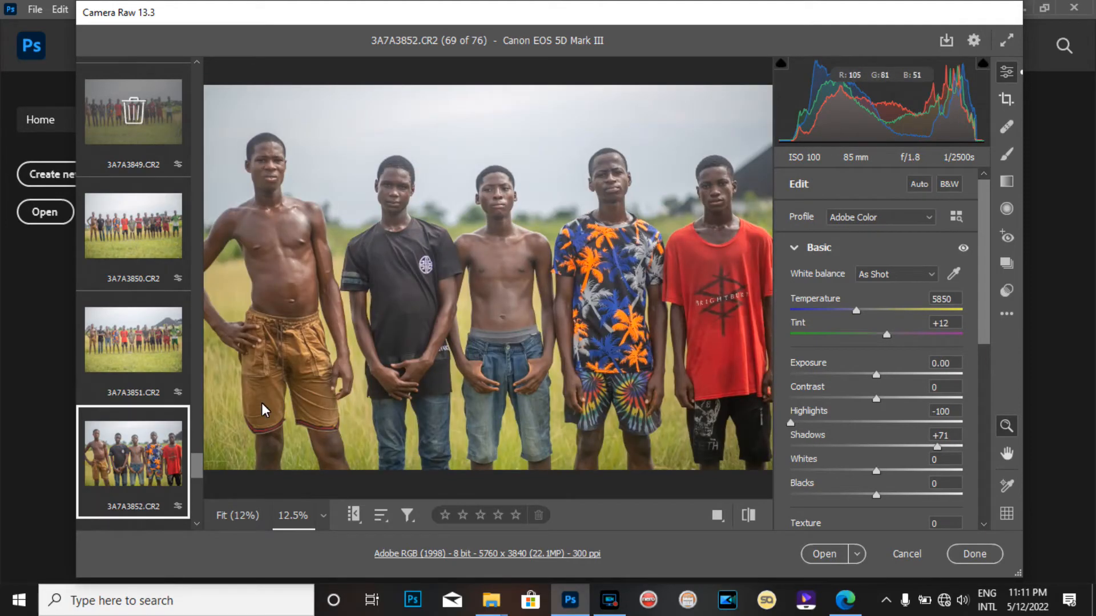
{"action": "left_click_drag", "start_coordinate": [196, 469], "coordinate": [200, 515]}
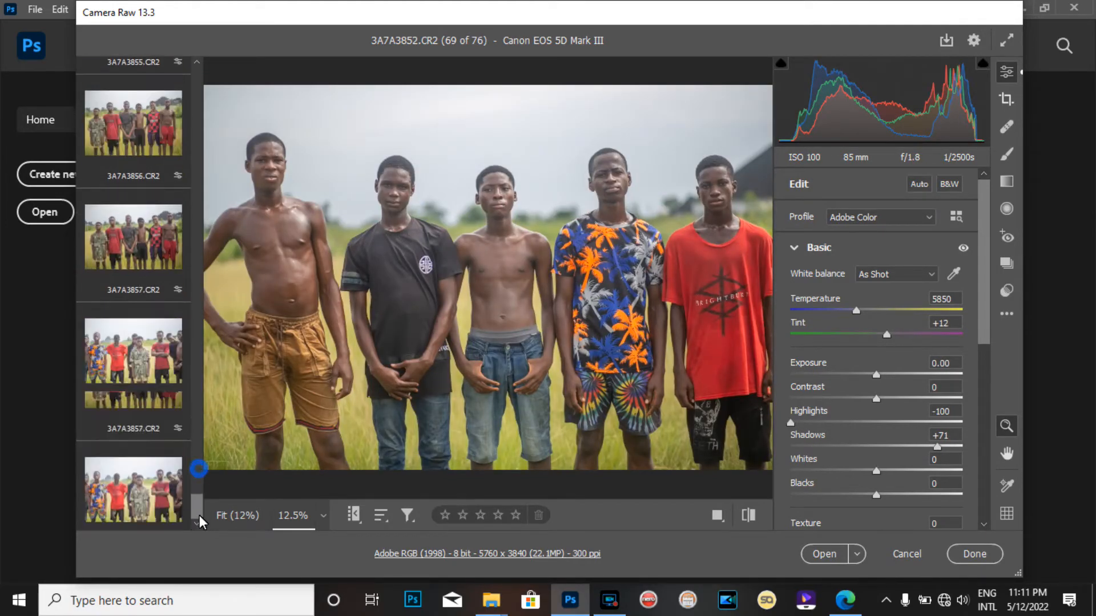
{"action": "left_click", "coordinate": [149, 484]}
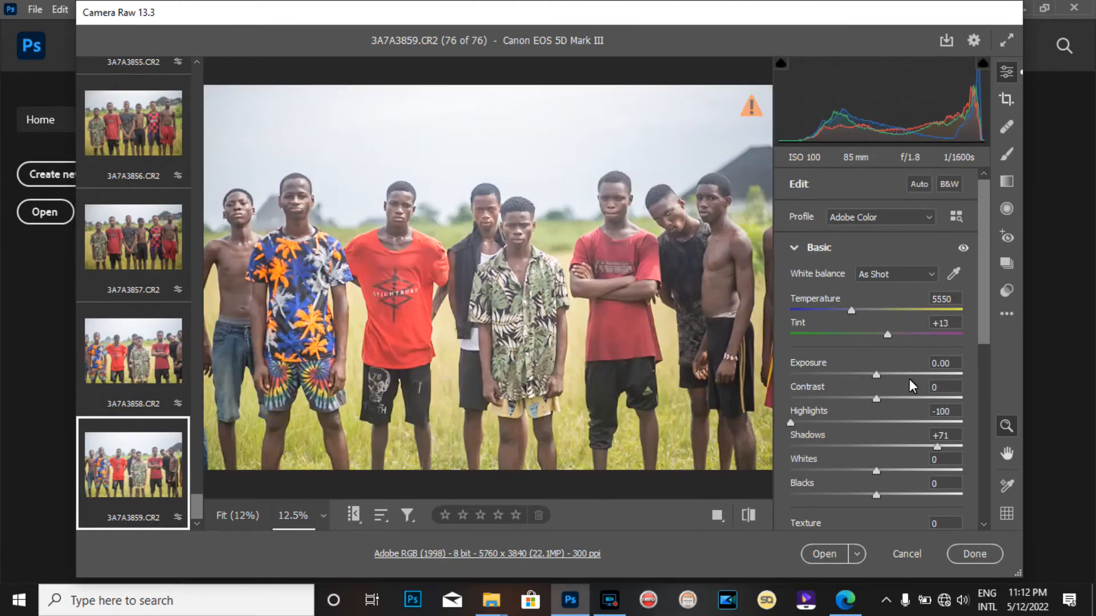
{"action": "left_click_drag", "start_coordinate": [876, 375], "coordinate": [874, 373]}
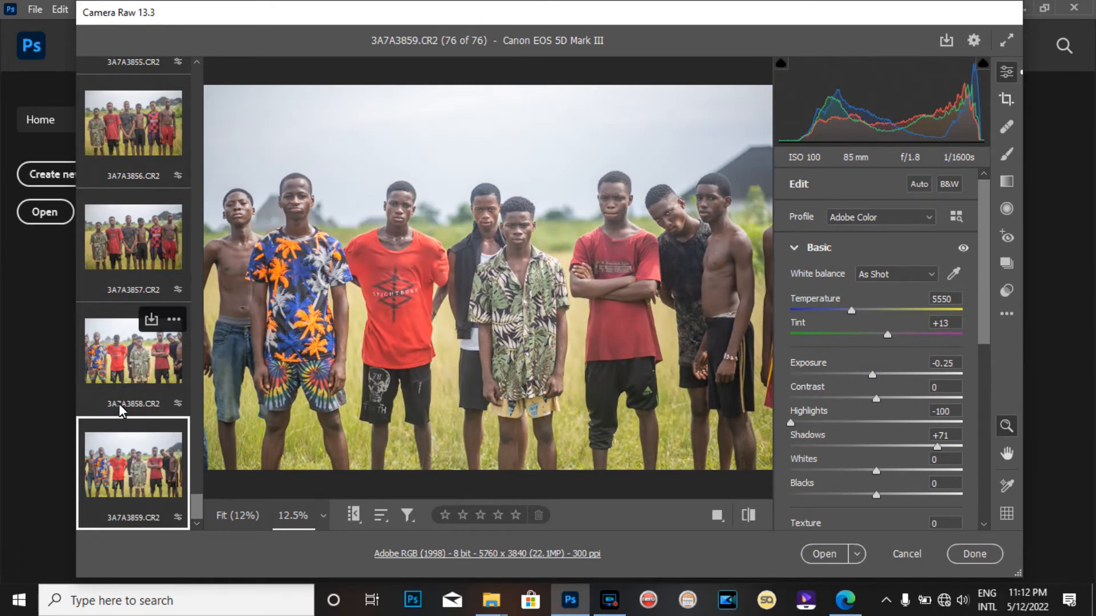
Mark the previous image, 3A7A3858.CR2, for deletion
{"action": "key", "text": "Left"}
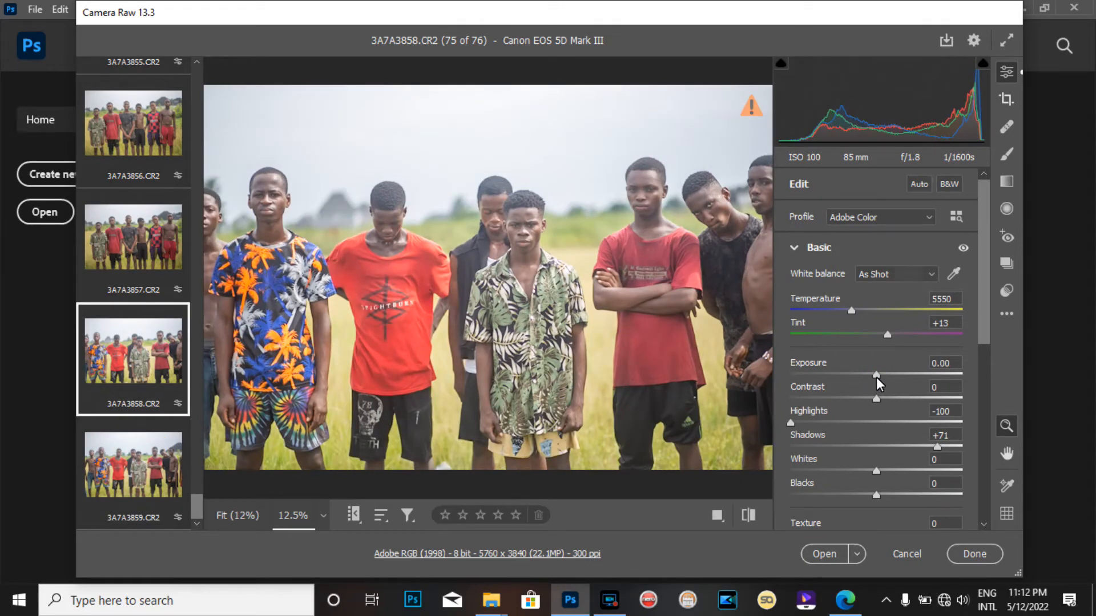
{"action": "key", "text": "Delete"}
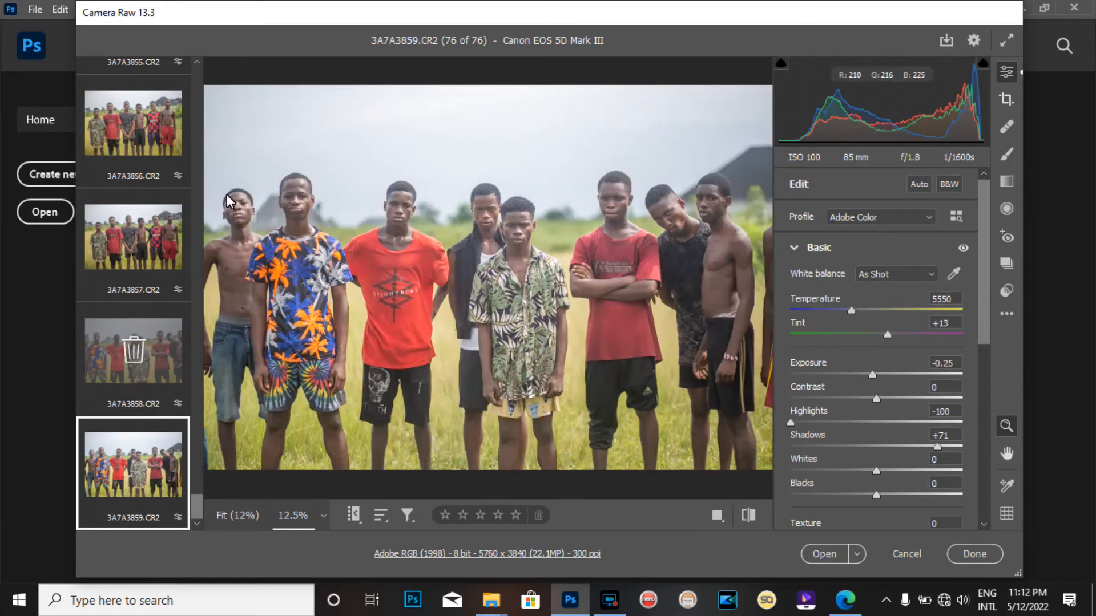
Browse the filmstrip, viewing 3A7A3857.CR2 and 3A7A3795.CR2, and scroll back to the last images
{"action": "left_click", "coordinate": [131, 234]}
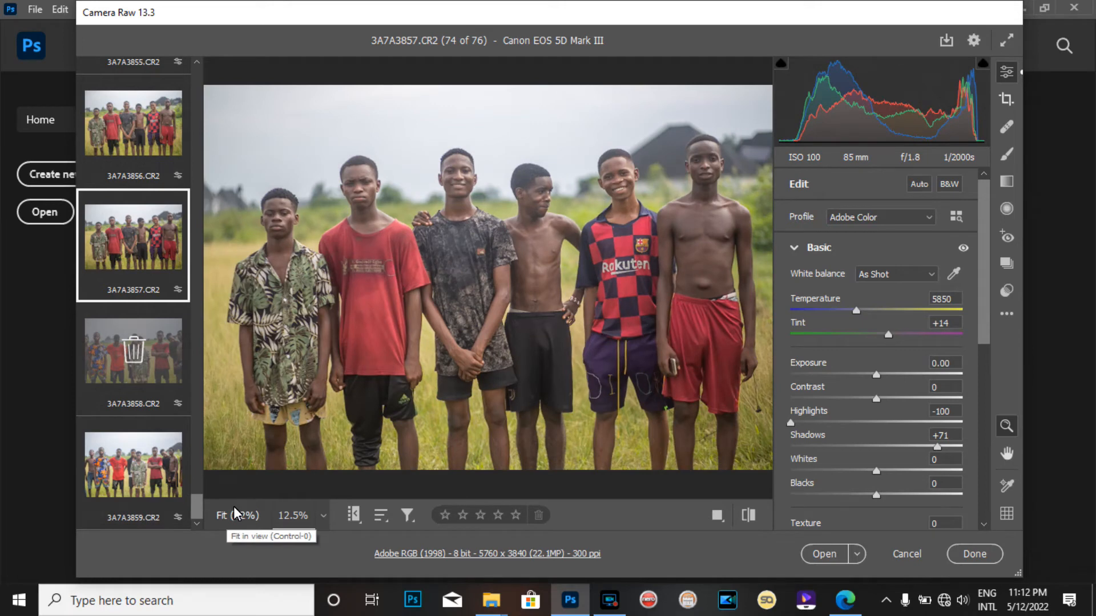
{"action": "left_click_drag", "start_coordinate": [197, 505], "coordinate": [205, 147]}
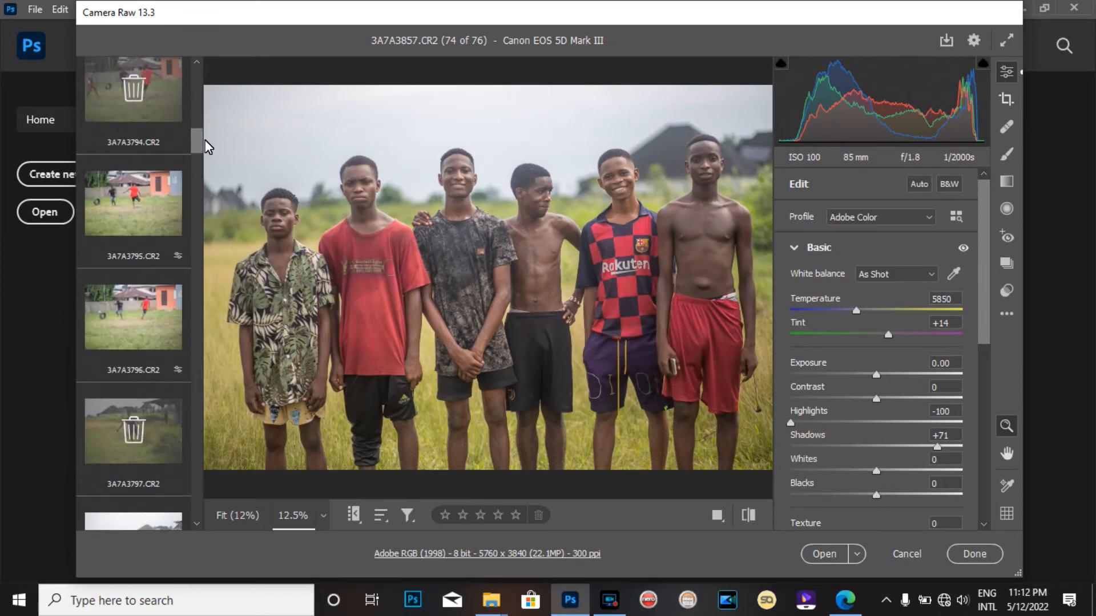
{"action": "left_click", "coordinate": [162, 209]}
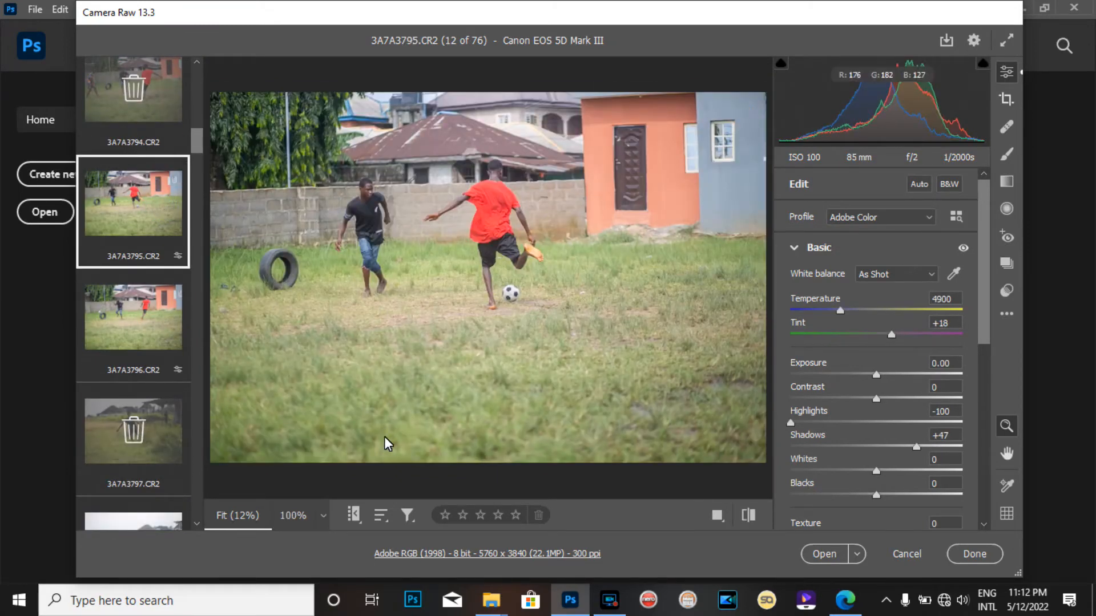
{"action": "left_click_drag", "start_coordinate": [197, 143], "coordinate": [197, 527]}
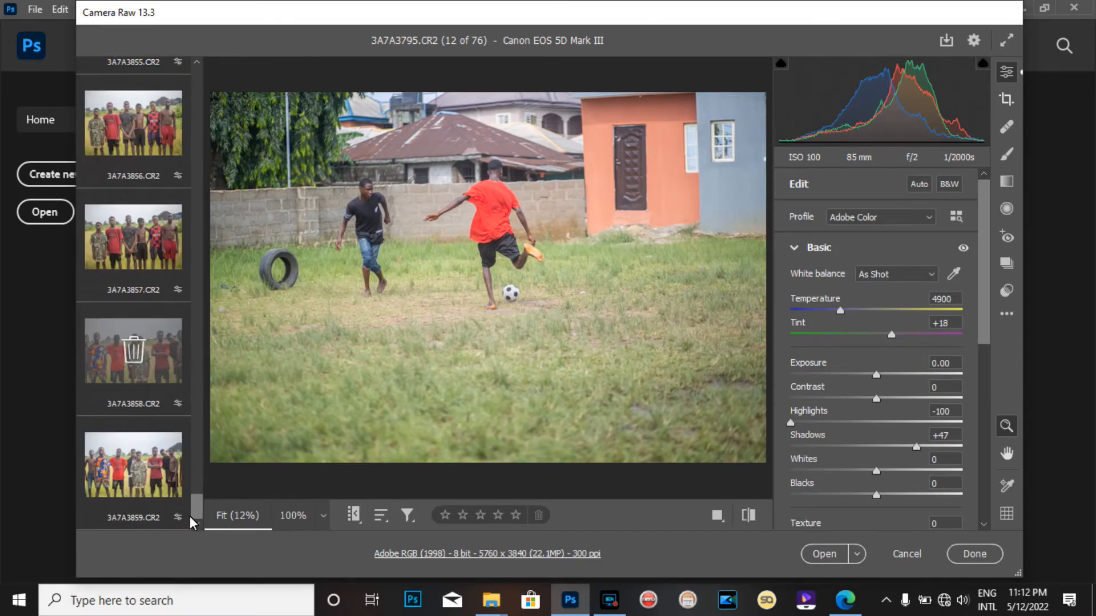
{"action": "mouse_move", "coordinate": [154, 481]}
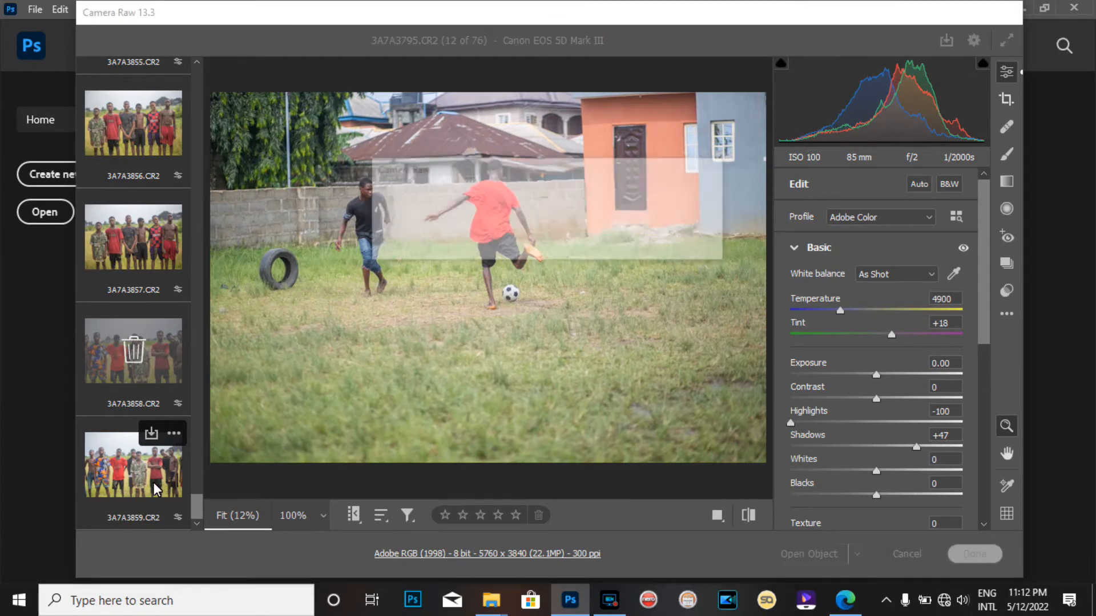
Select images 3A7A3795.CR2 through 3A7A3859.CR2 and set their Greens saturation to -100 in the Color Mixer
{"action": "left_click", "coordinate": [153, 482], "text": "shift"}
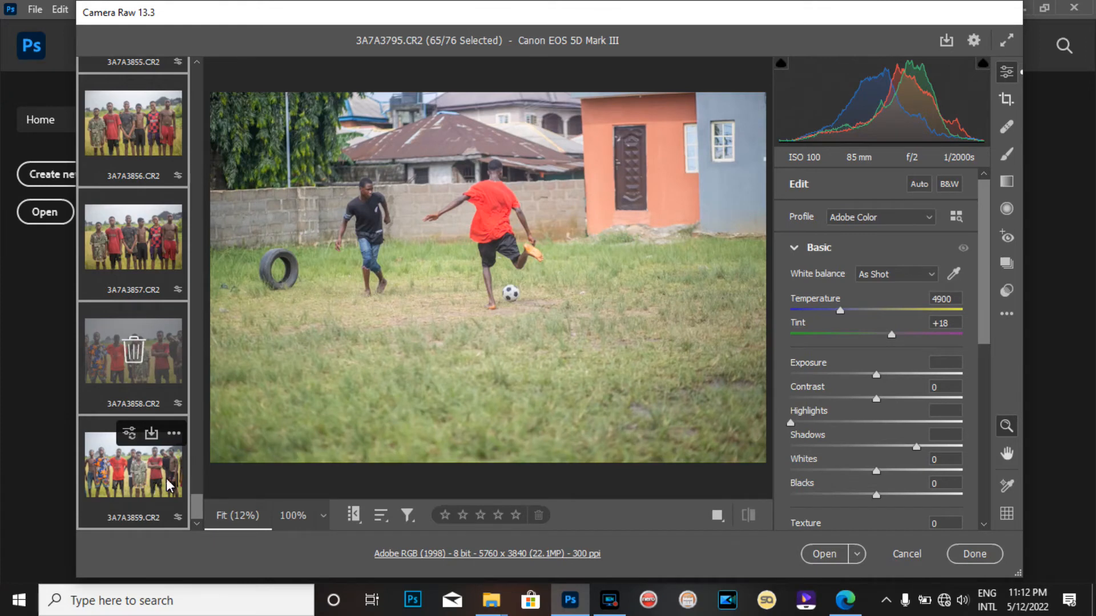
{"action": "left_click", "coordinate": [794, 249]}
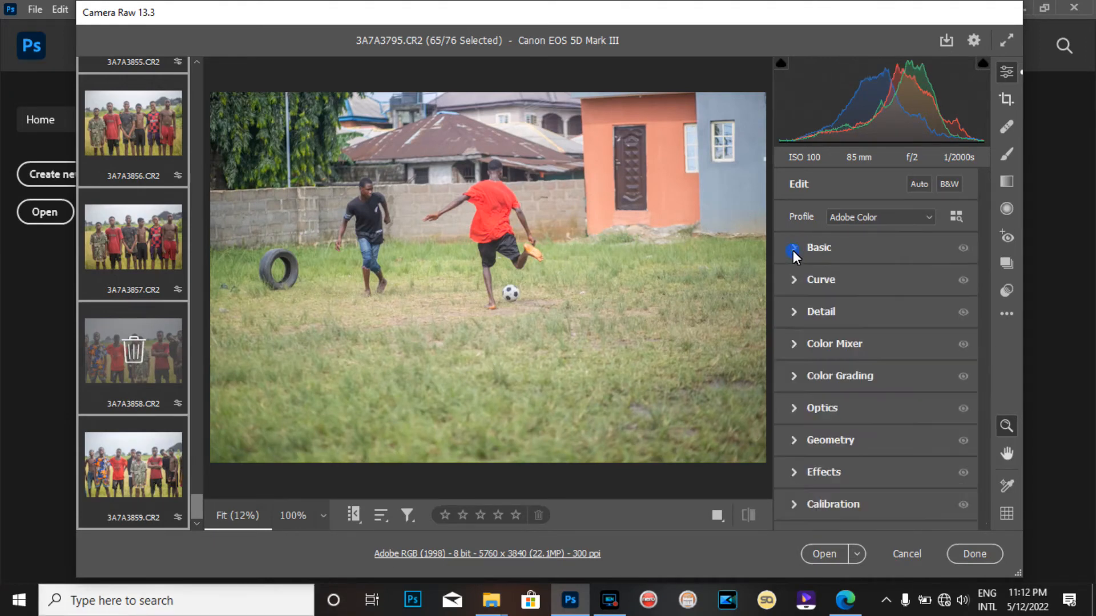
{"action": "left_click", "coordinate": [794, 348]}
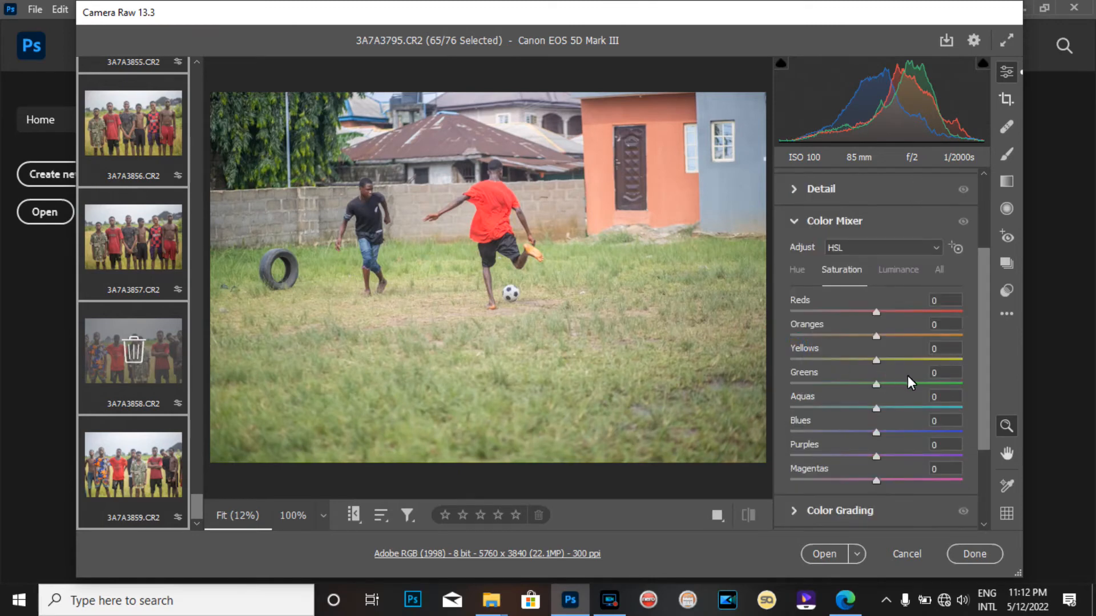
{"action": "left_click_drag", "start_coordinate": [881, 383], "coordinate": [782, 394]}
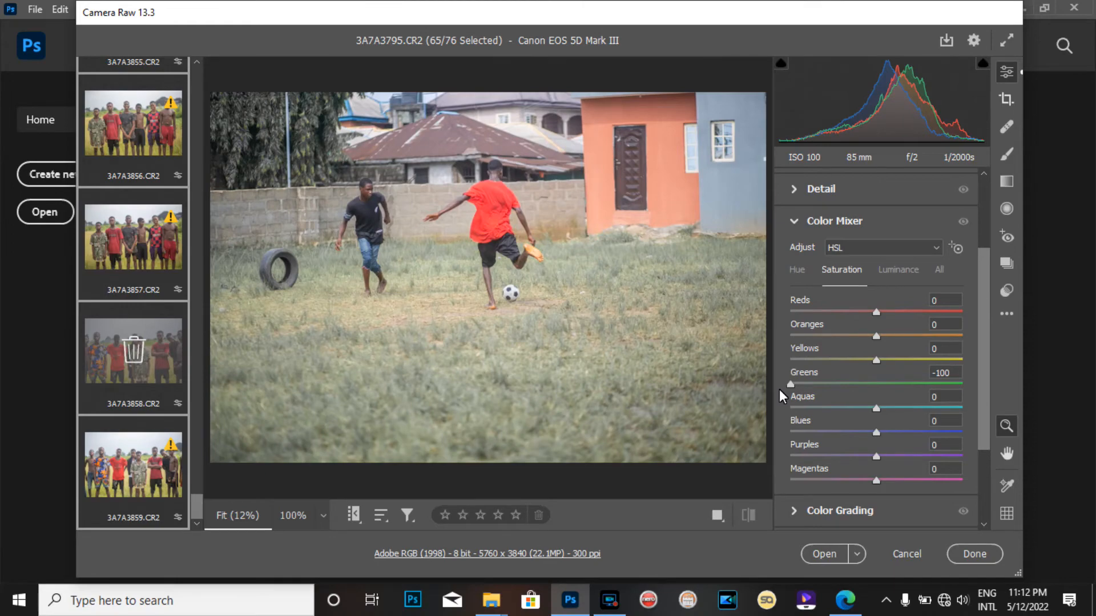
Select all 76 images and set their Aquas saturation to -98
{"action": "left_click", "coordinate": [132, 143]}
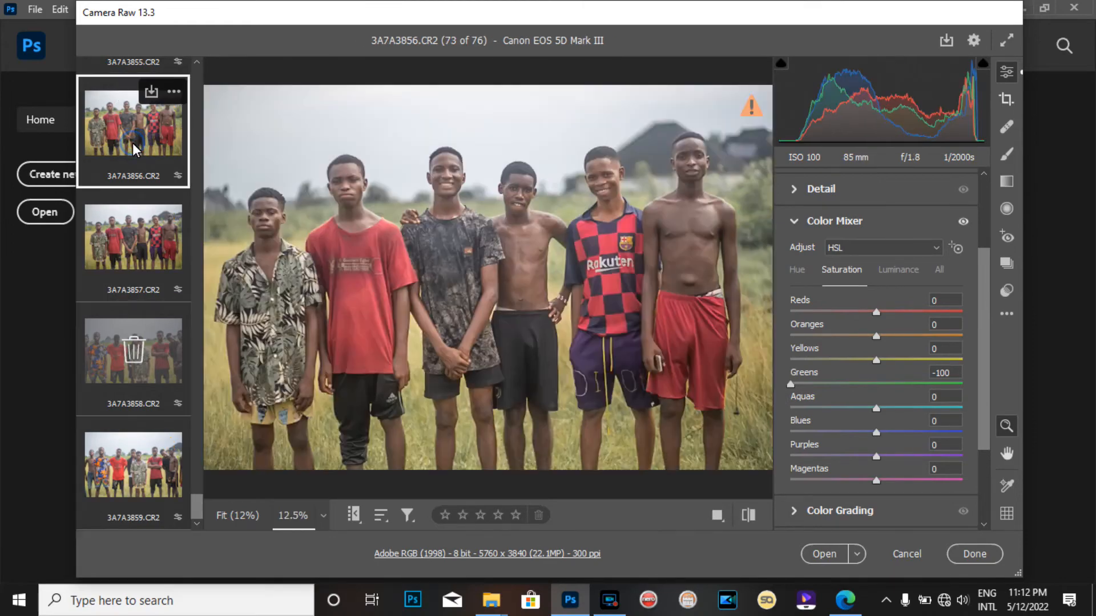
{"action": "left_click", "coordinate": [135, 256]}
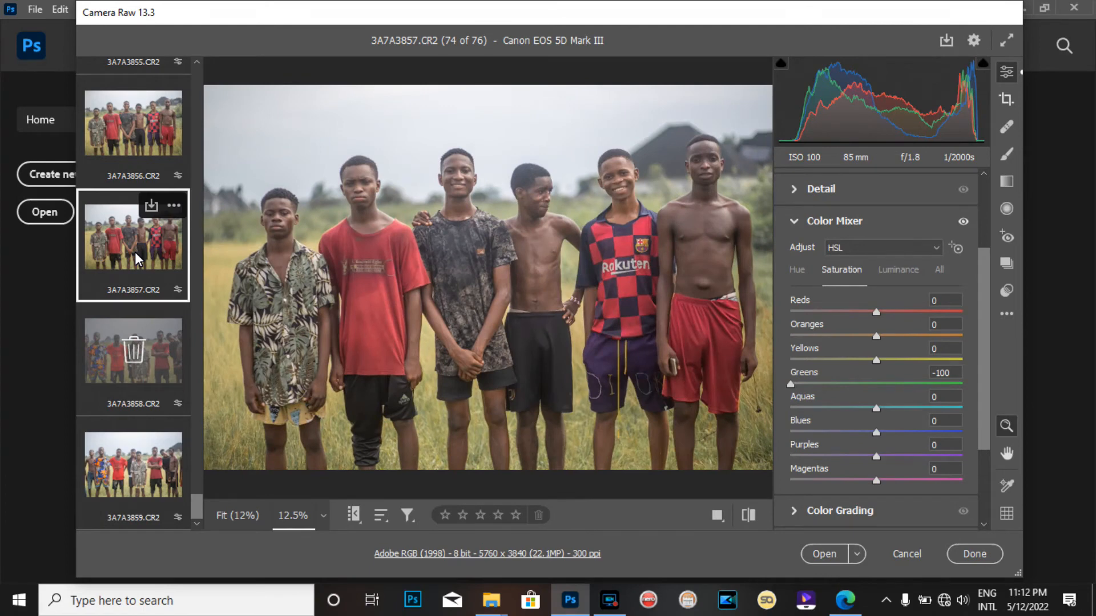
{"action": "key", "text": "ctrl+a"}
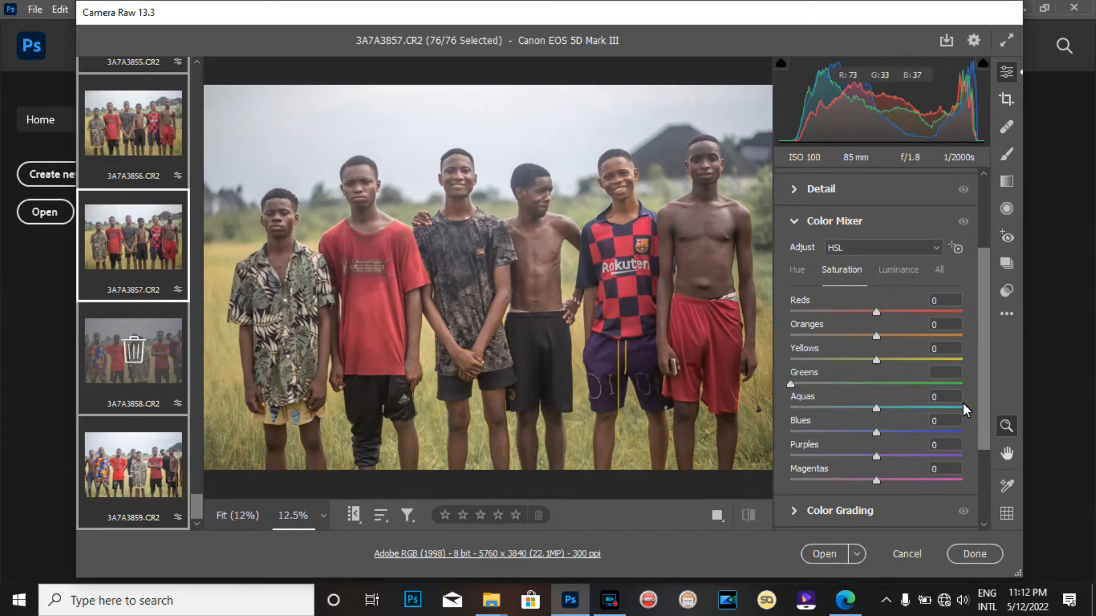
{"action": "left_click_drag", "start_coordinate": [904, 407], "coordinate": [762, 419]}
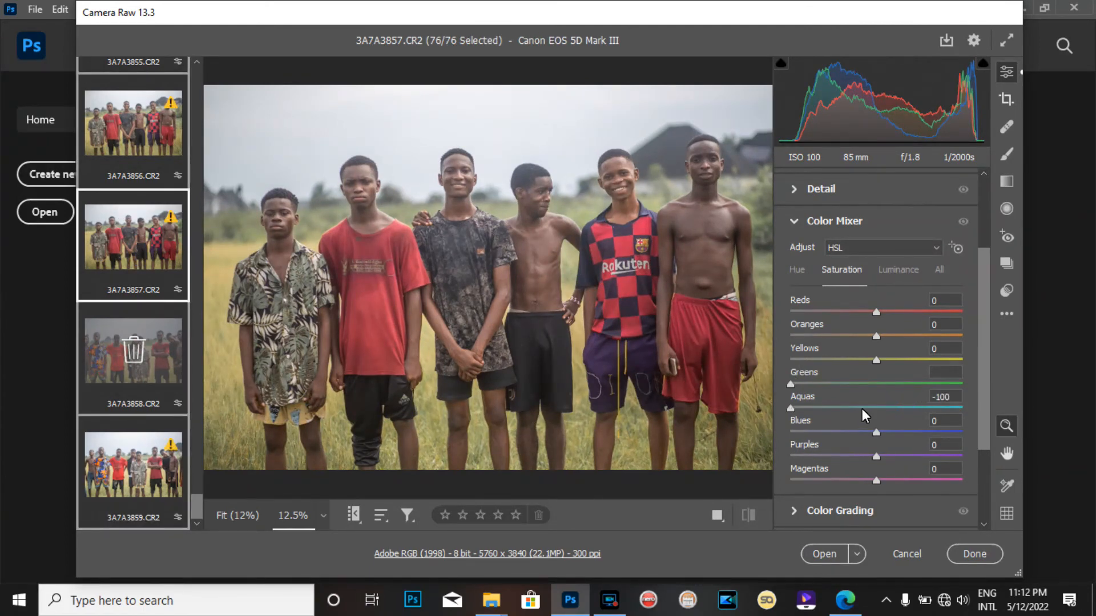
{"action": "left_click", "coordinate": [794, 409]}
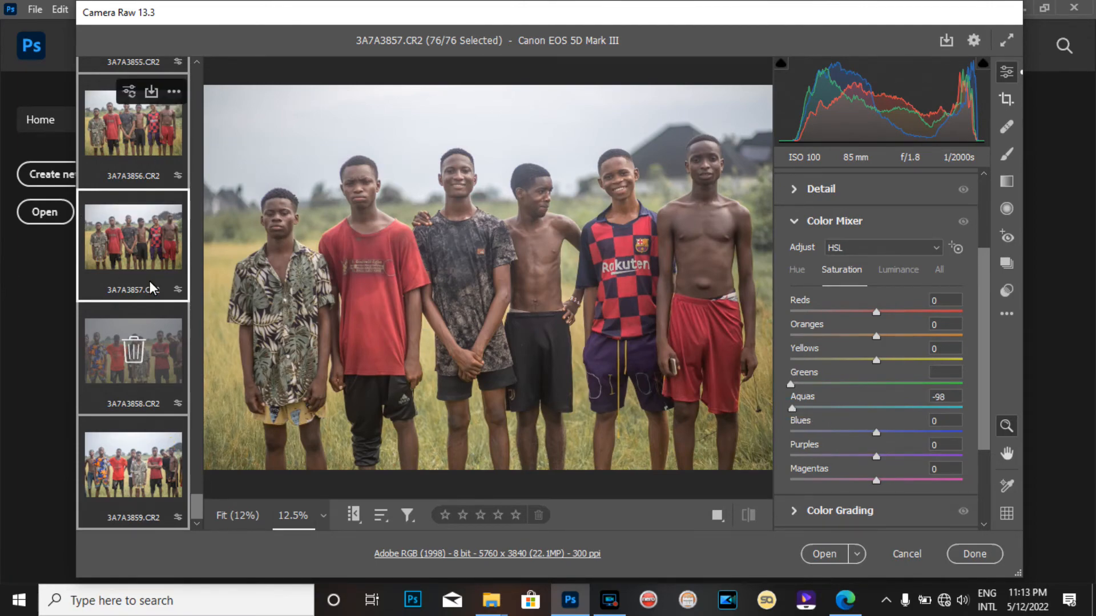
Open 3A7A3807.CR2 from the filmstrip and set its Greens saturation to -81
{"action": "left_click", "coordinate": [138, 478]}
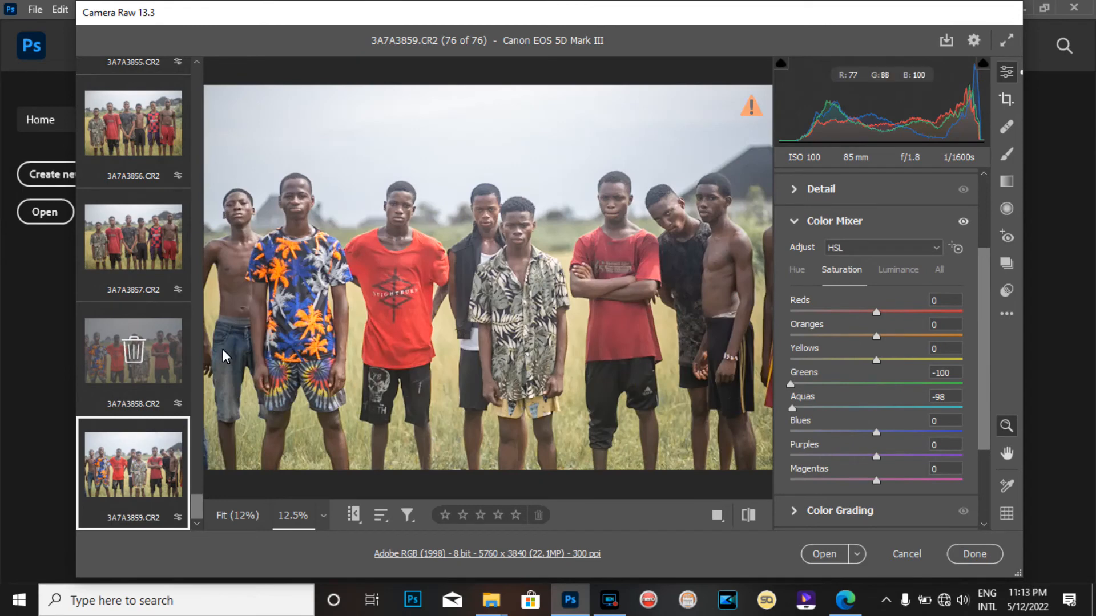
{"action": "left_click_drag", "start_coordinate": [199, 508], "coordinate": [211, 206]}
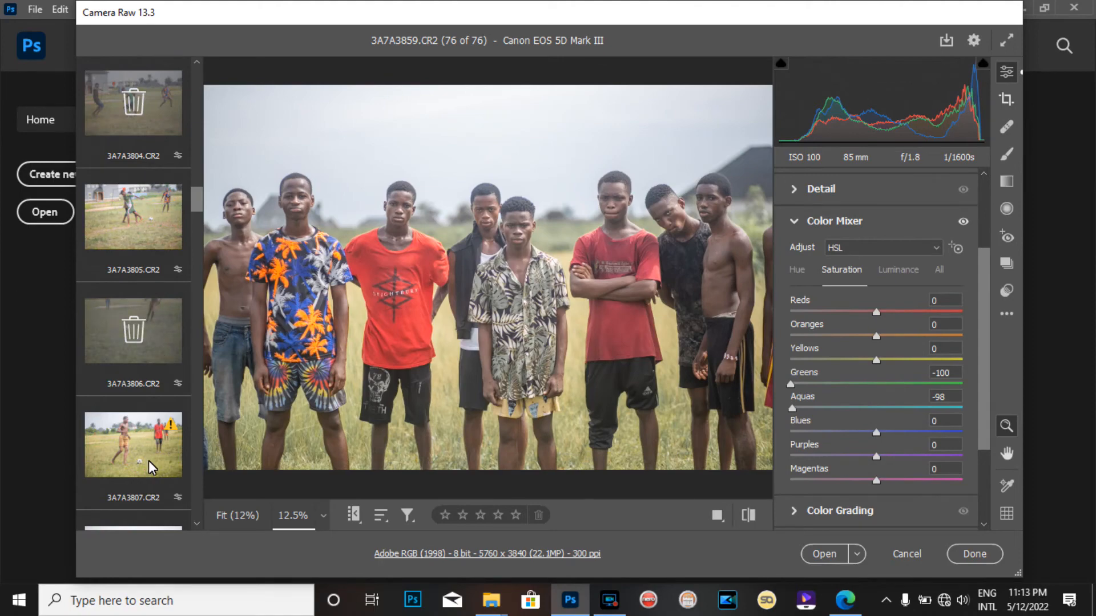
{"action": "left_click", "coordinate": [165, 214]}
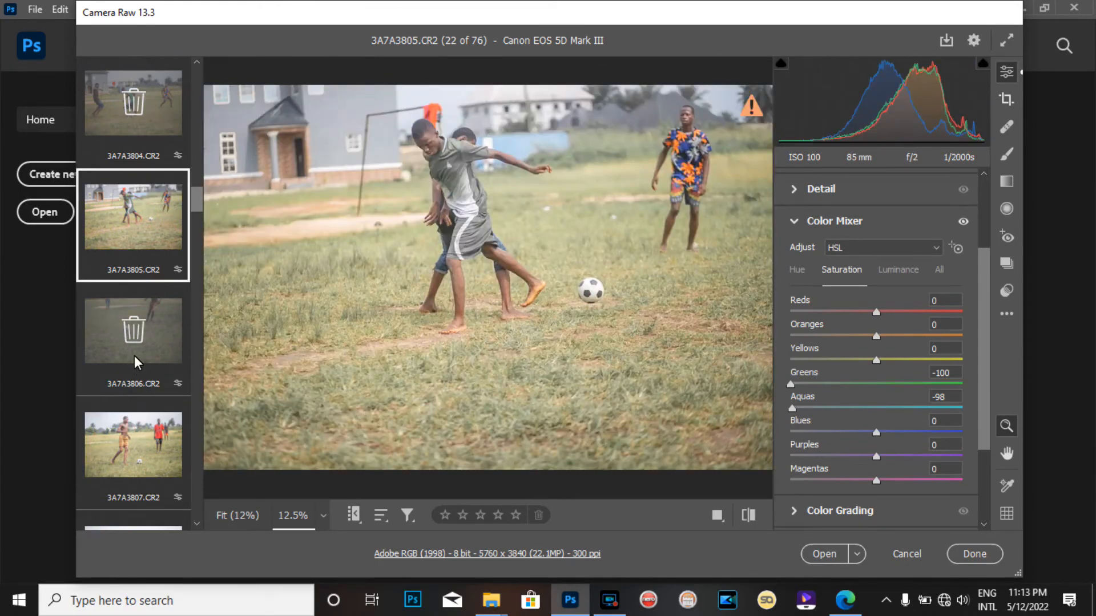
{"action": "left_click", "coordinate": [138, 449]}
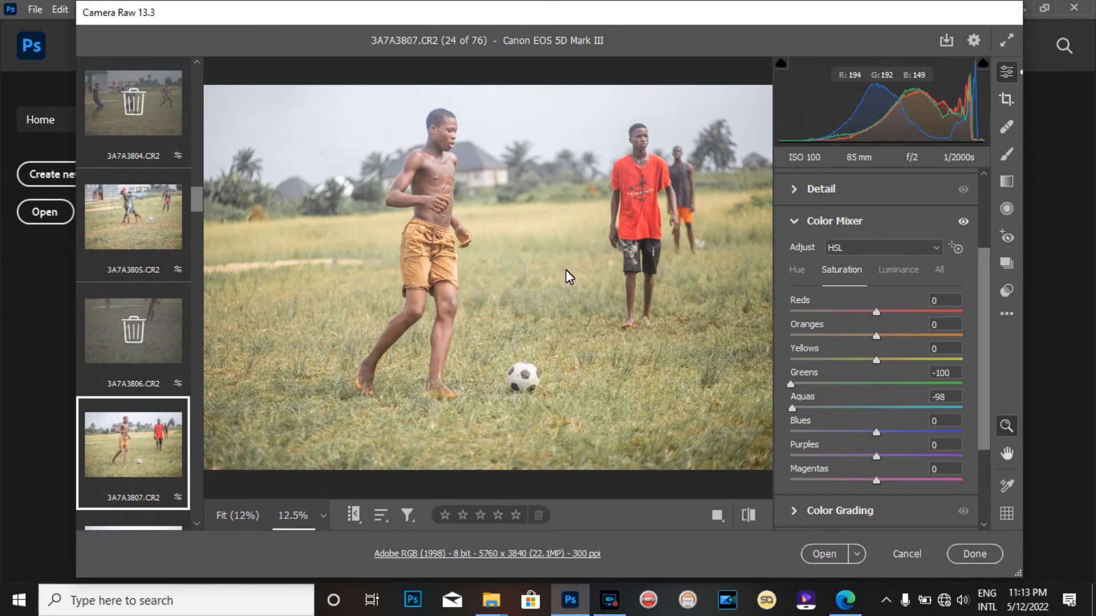
{"action": "left_click_drag", "start_coordinate": [790, 384], "coordinate": [1053, 373]}
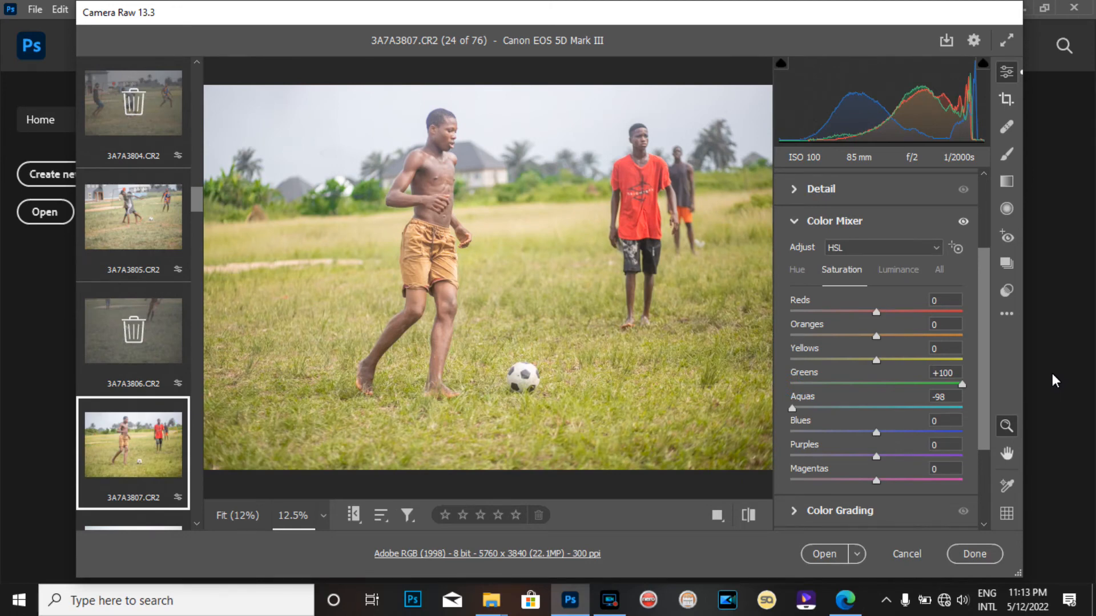
{"action": "left_click_drag", "start_coordinate": [961, 384], "coordinate": [807, 388]}
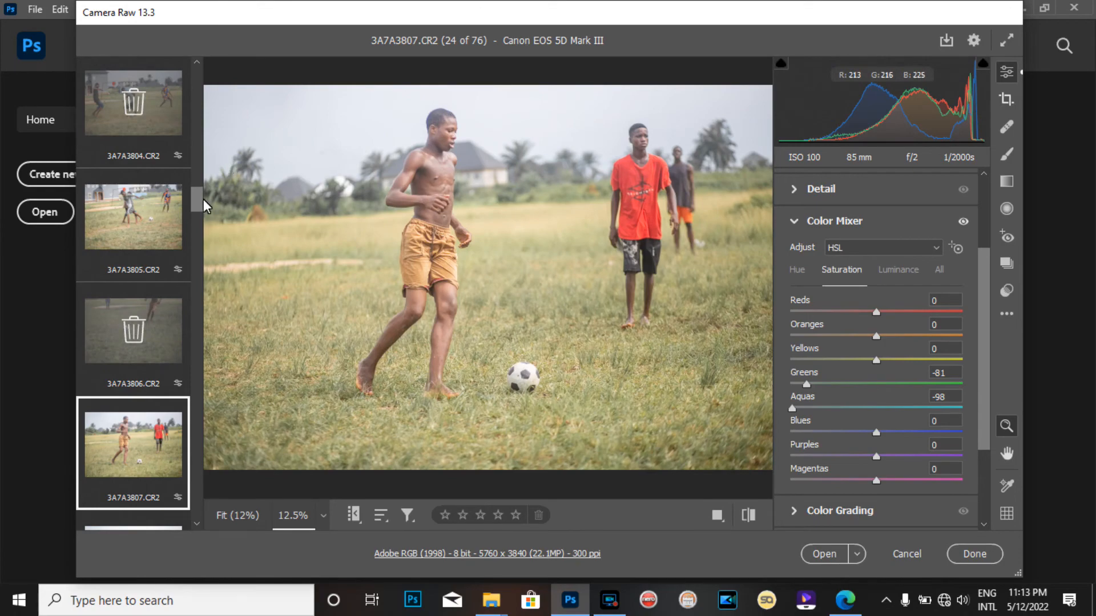
Open 3A7A3811.CR2 from the filmstrip and set its Exposure to -0.30
{"action": "left_click", "coordinate": [151, 227]}
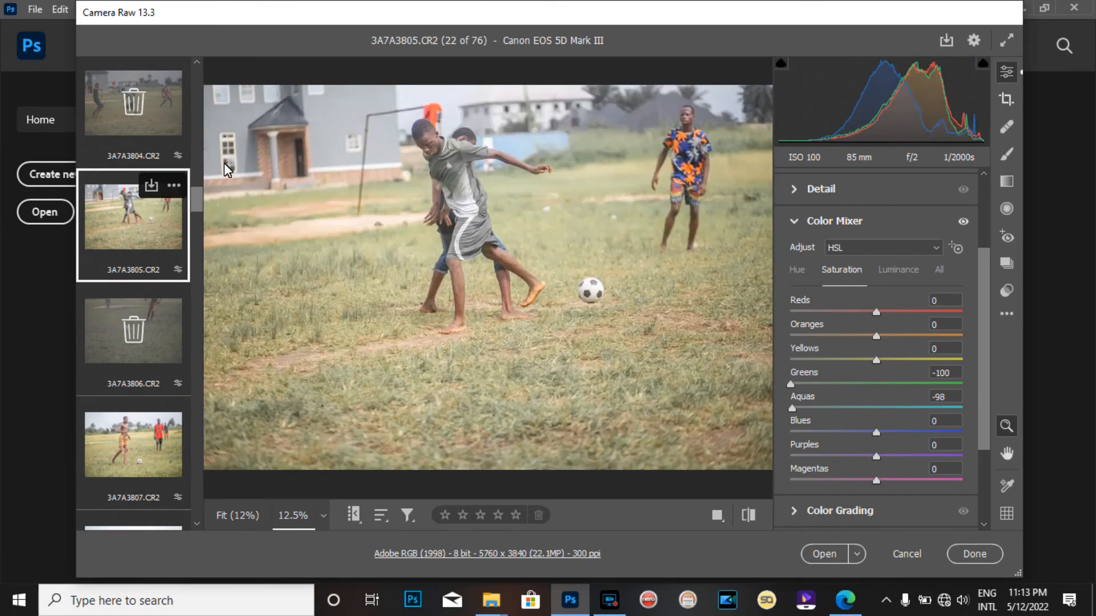
{"action": "scroll", "coordinate": [198, 201], "scroll_direction": "down", "scroll_amount": 1}
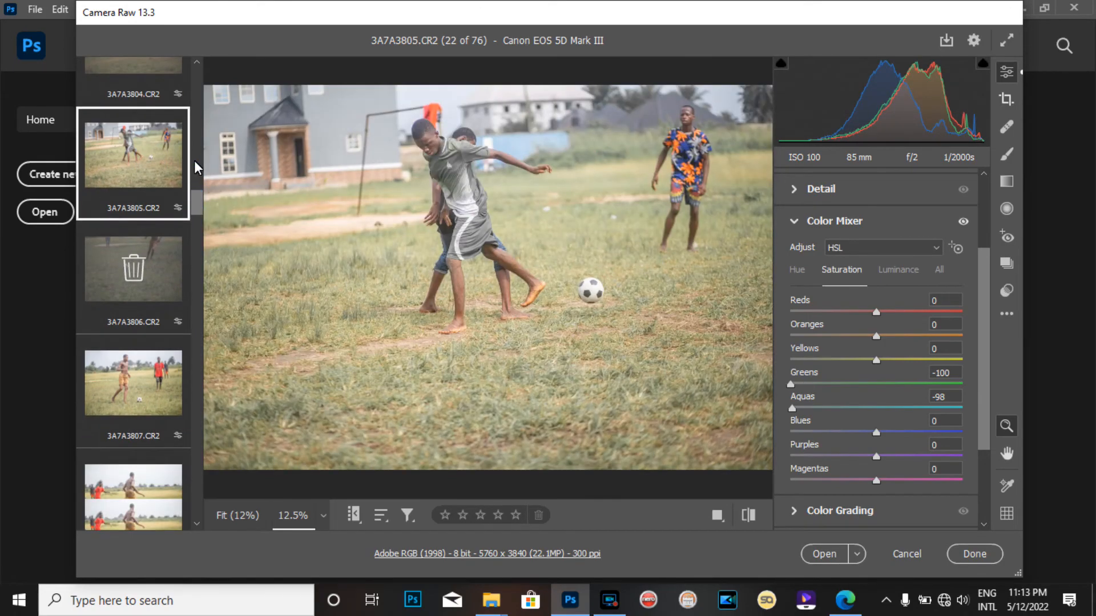
{"action": "left_click_drag", "start_coordinate": [200, 206], "coordinate": [199, 231]}
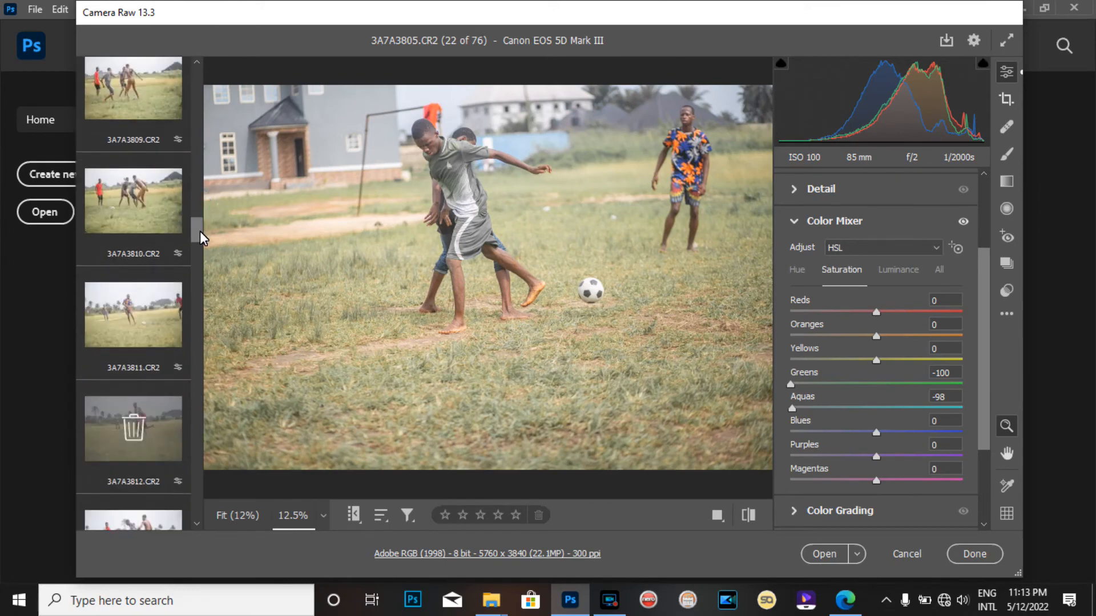
{"action": "left_click", "coordinate": [144, 219]}
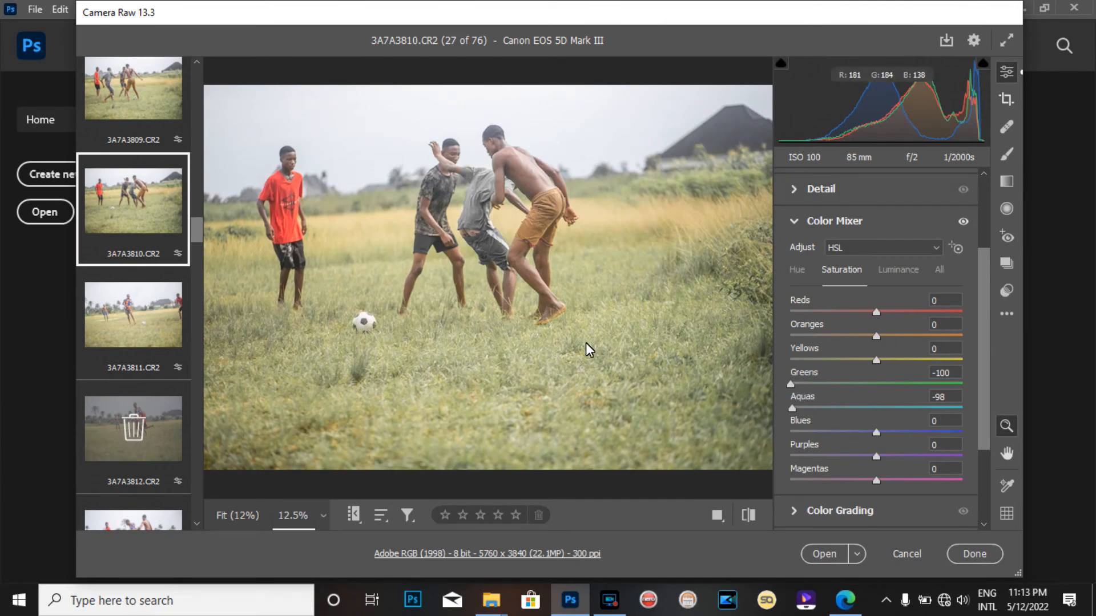
{"action": "left_click", "coordinate": [143, 341]}
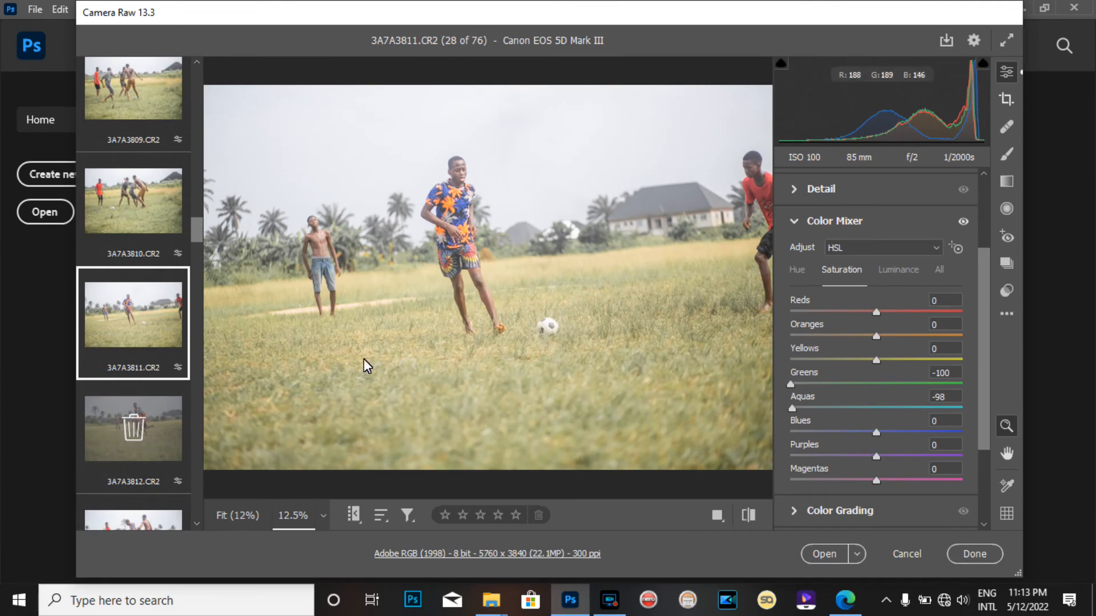
{"action": "left_click", "coordinate": [796, 190]}
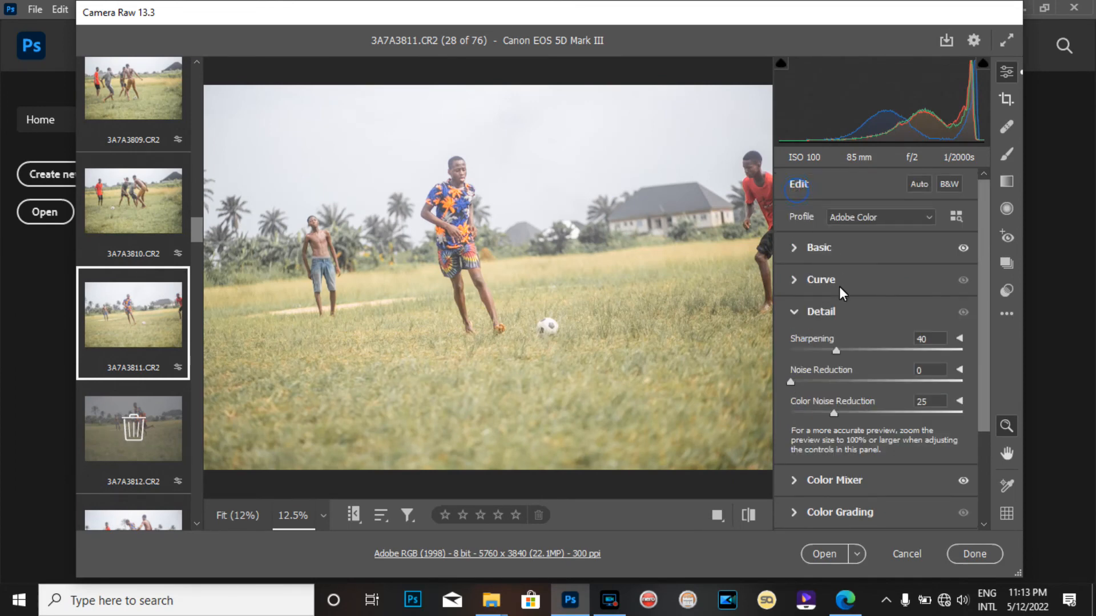
{"action": "left_click", "coordinate": [795, 248]}
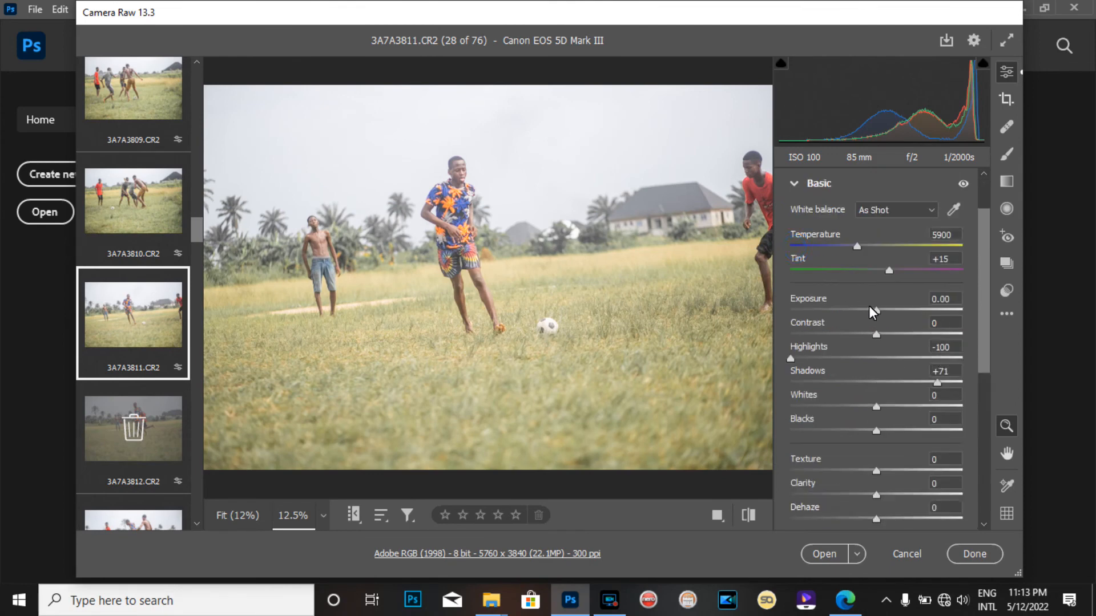
{"action": "left_click_drag", "start_coordinate": [876, 311], "coordinate": [872, 312]}
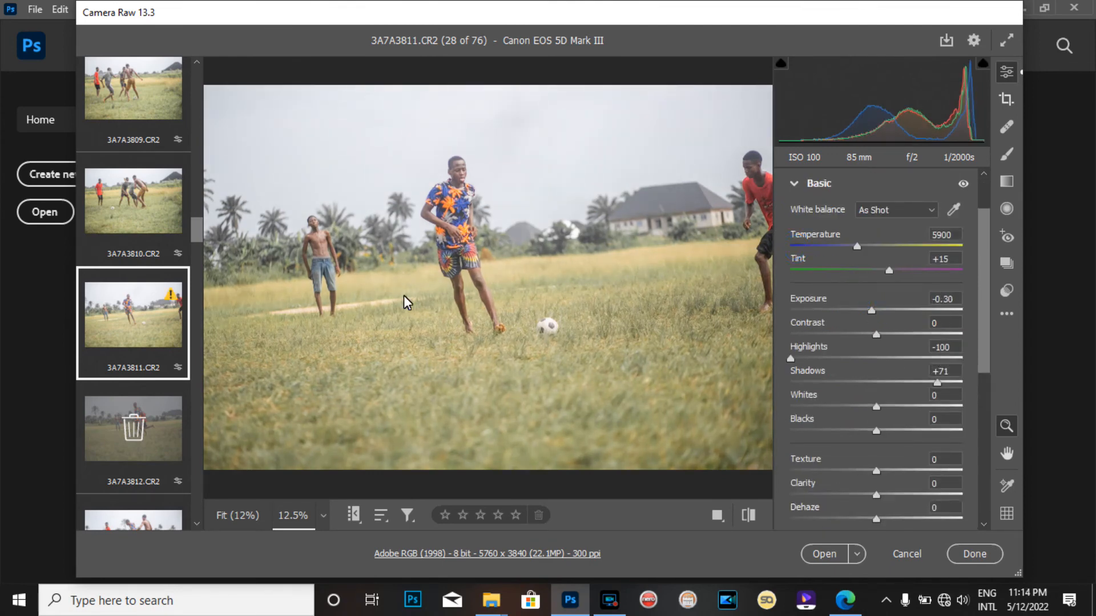
Select all images and set the Greens hue to +89 in the Color Mixer
{"action": "mouse_move", "coordinate": [197, 236]}
{"action": "left_mouse_down"}
{"action": "mouse_move", "coordinate": [197, 217]}
{"action": "mouse_move", "coordinate": [197, 240]}
{"action": "left_mouse_up"}
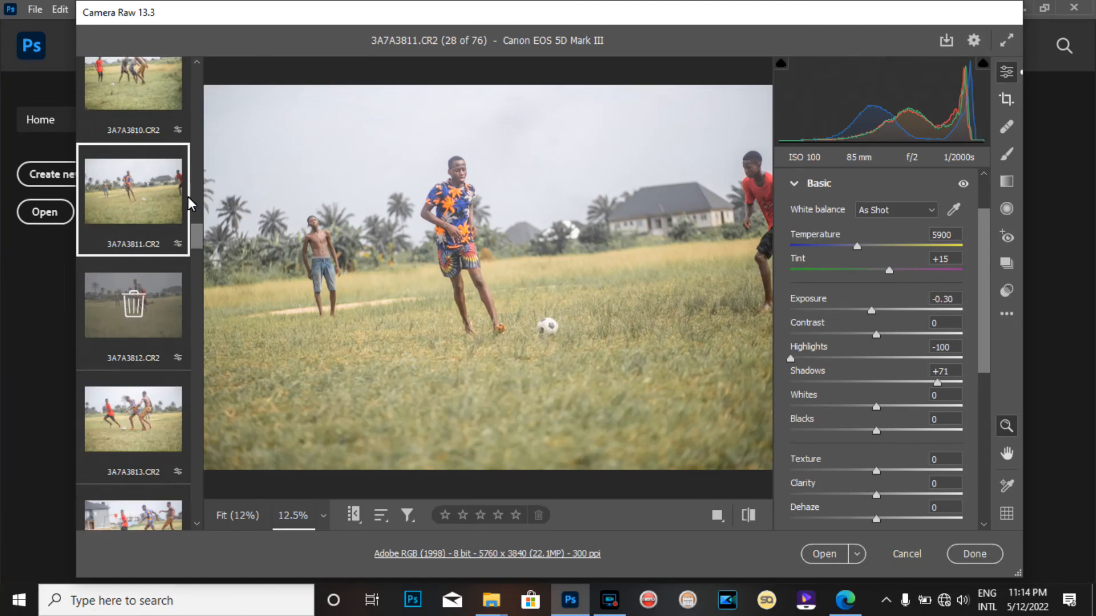
{"action": "key", "text": "ctrl+a"}
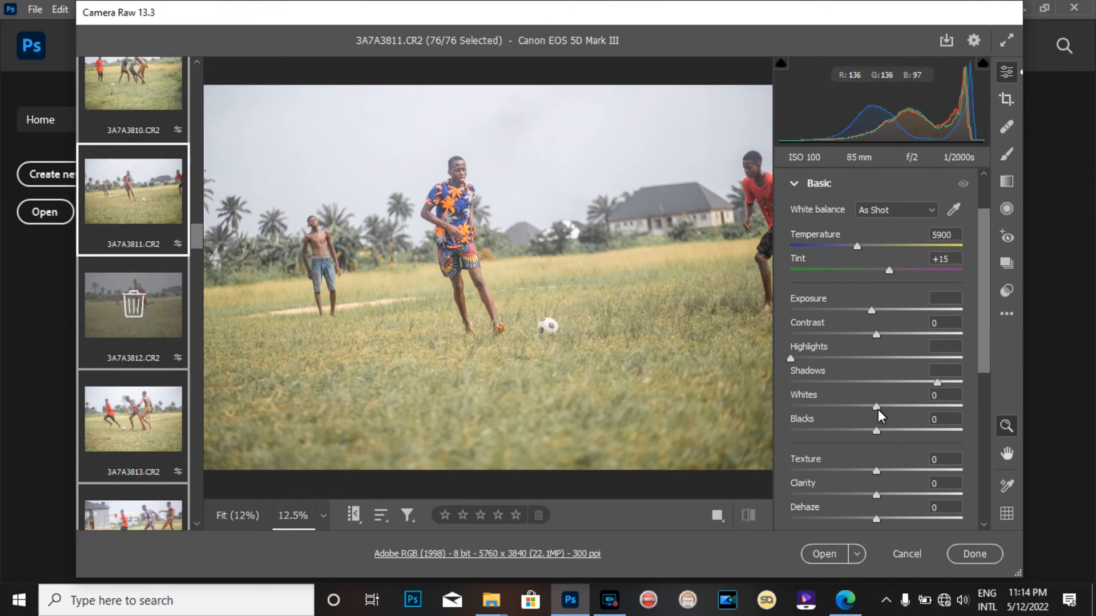
{"action": "left_click", "coordinate": [794, 183]}
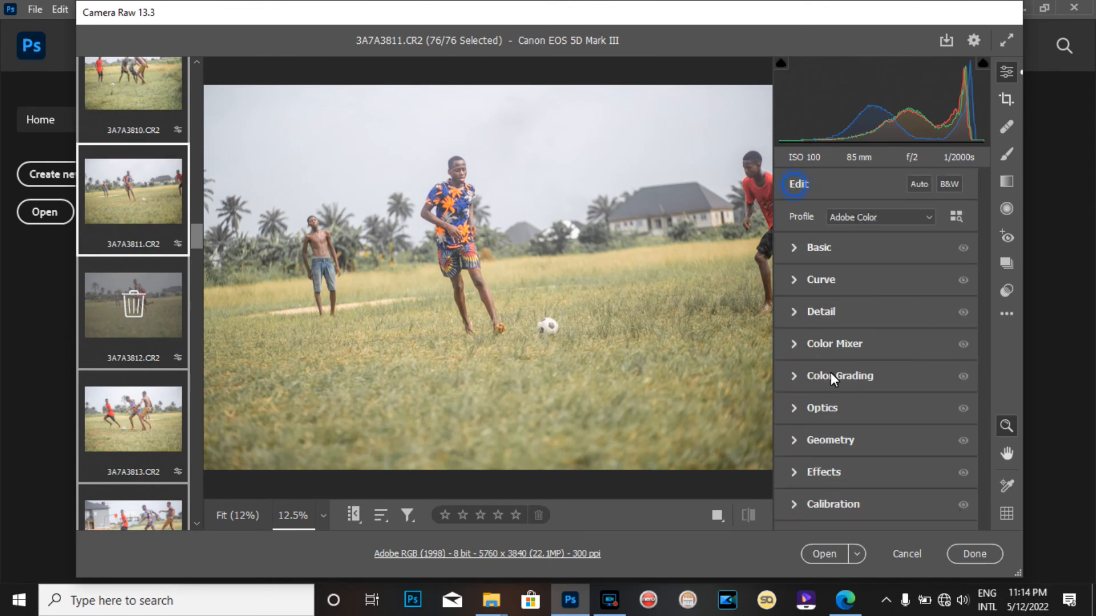
{"action": "left_click", "coordinate": [788, 348]}
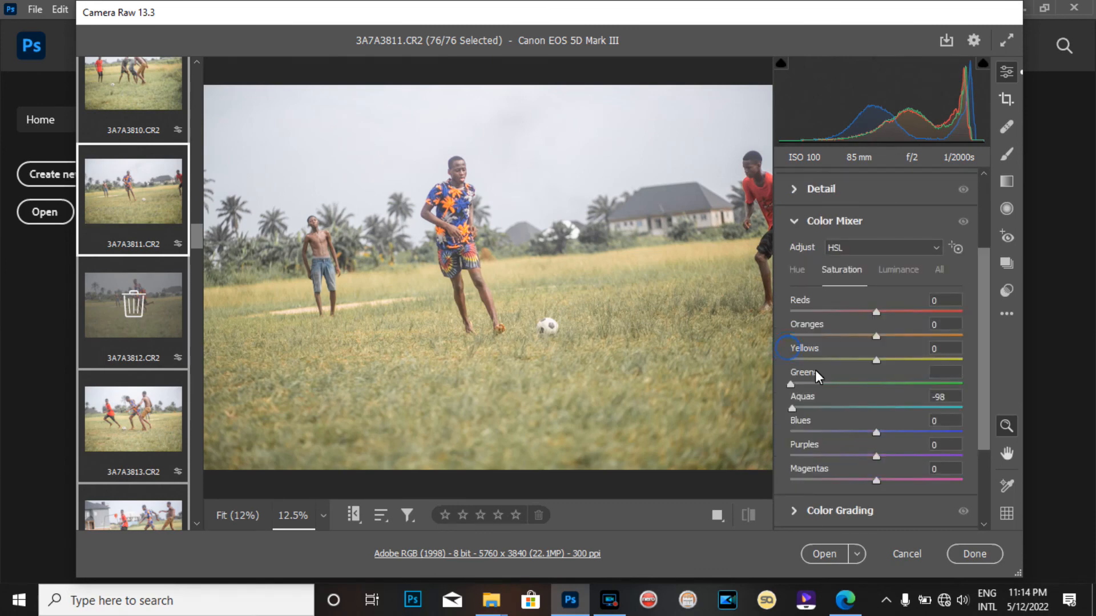
{"action": "left_click", "coordinate": [796, 268]}
{"action": "left_click_drag", "start_coordinate": [873, 382], "coordinate": [1005, 369]}
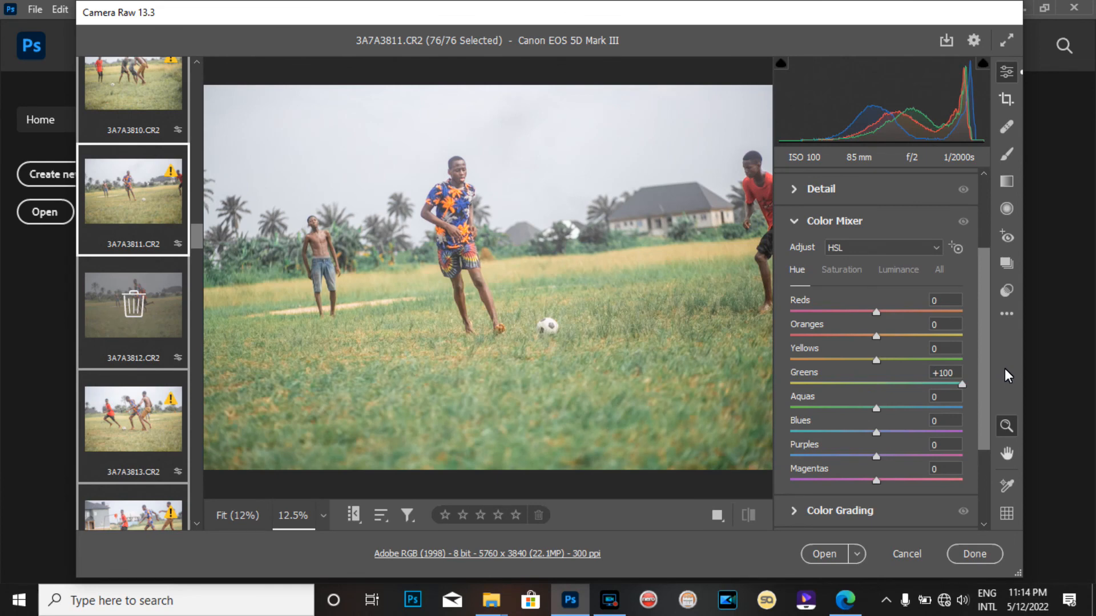
{"action": "left_click_drag", "start_coordinate": [971, 378], "coordinate": [948, 382]}
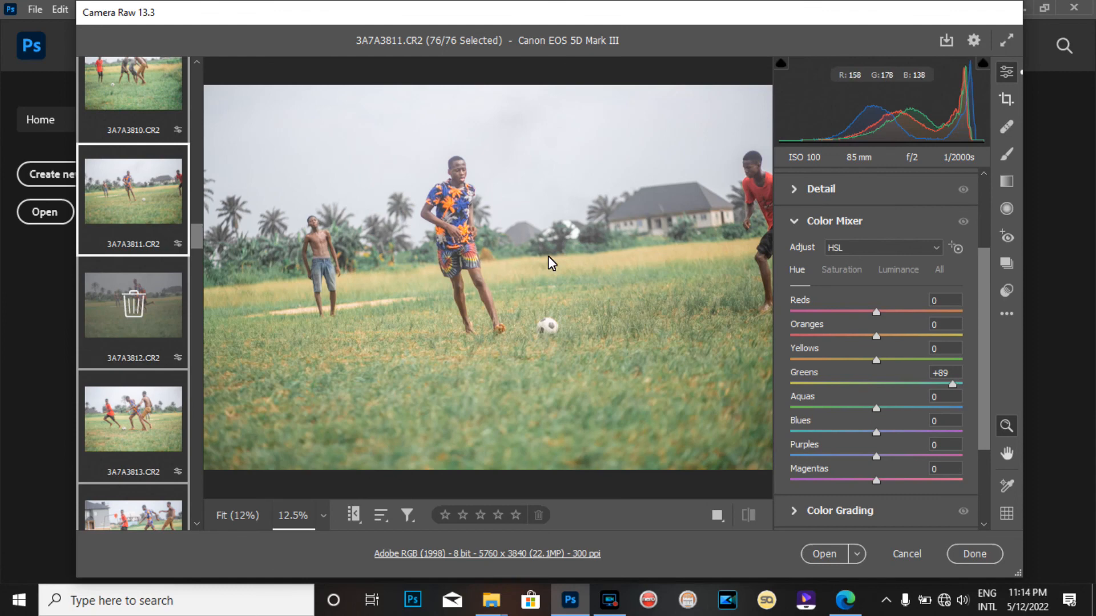
Set the Blues saturation to +29 and the Yellows saturation to -5 for all images
{"action": "left_click", "coordinate": [848, 270]}
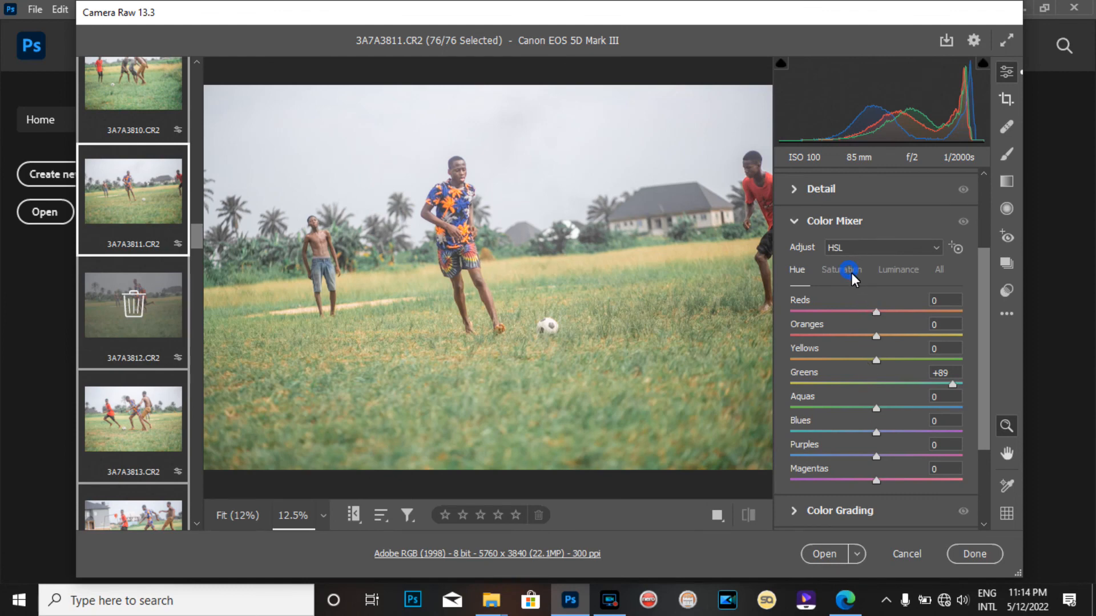
{"action": "left_click_drag", "start_coordinate": [867, 431], "coordinate": [902, 444]}
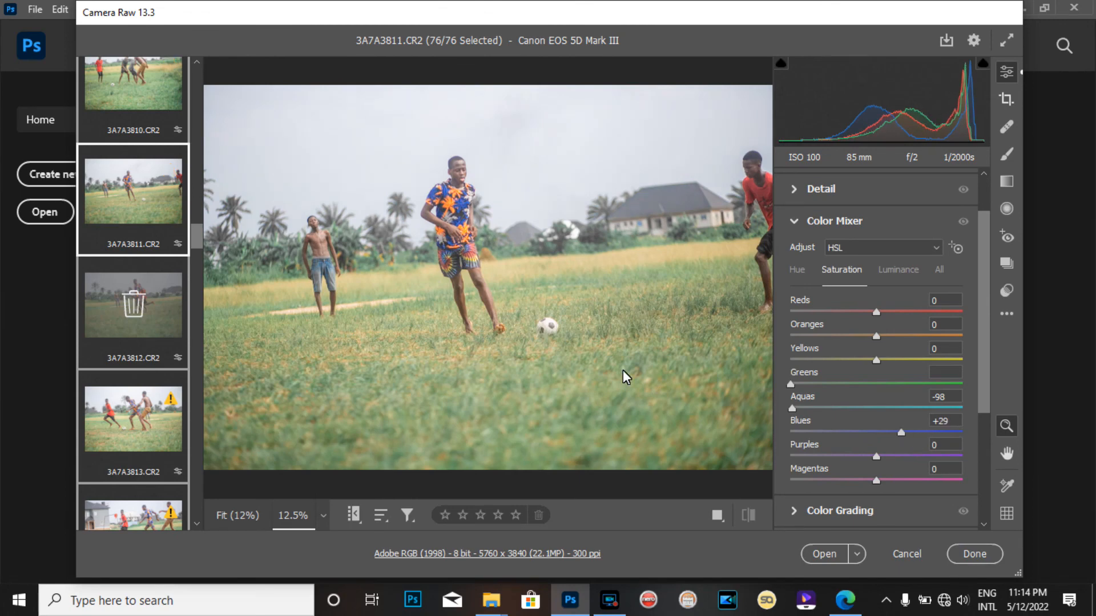
{"action": "left_click_drag", "start_coordinate": [896, 357], "coordinate": [762, 375]}
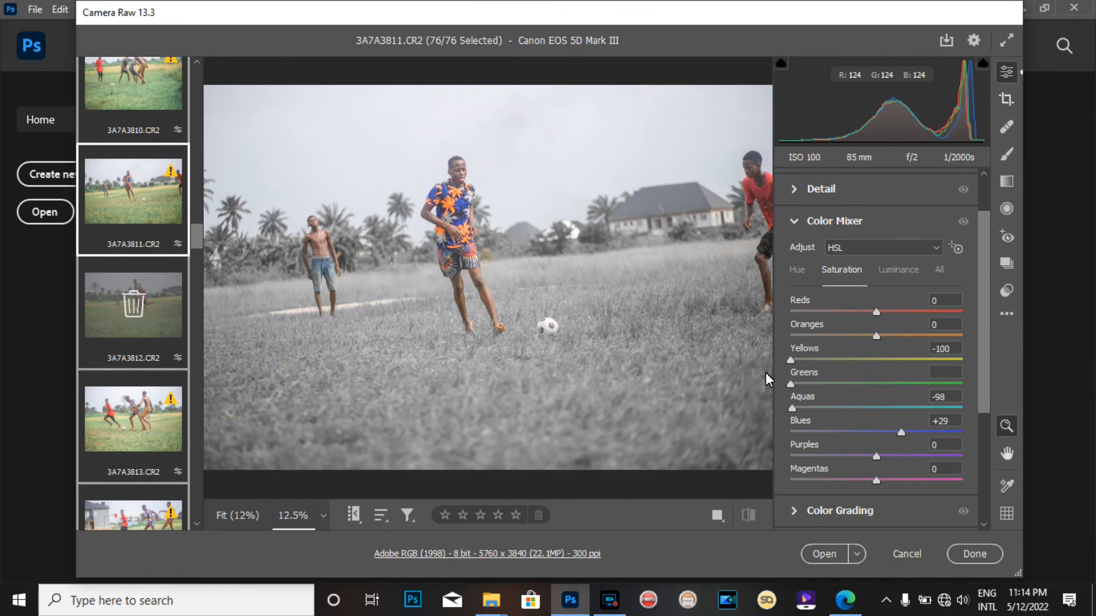
{"action": "left_click_drag", "start_coordinate": [769, 373], "coordinate": [872, 372]}
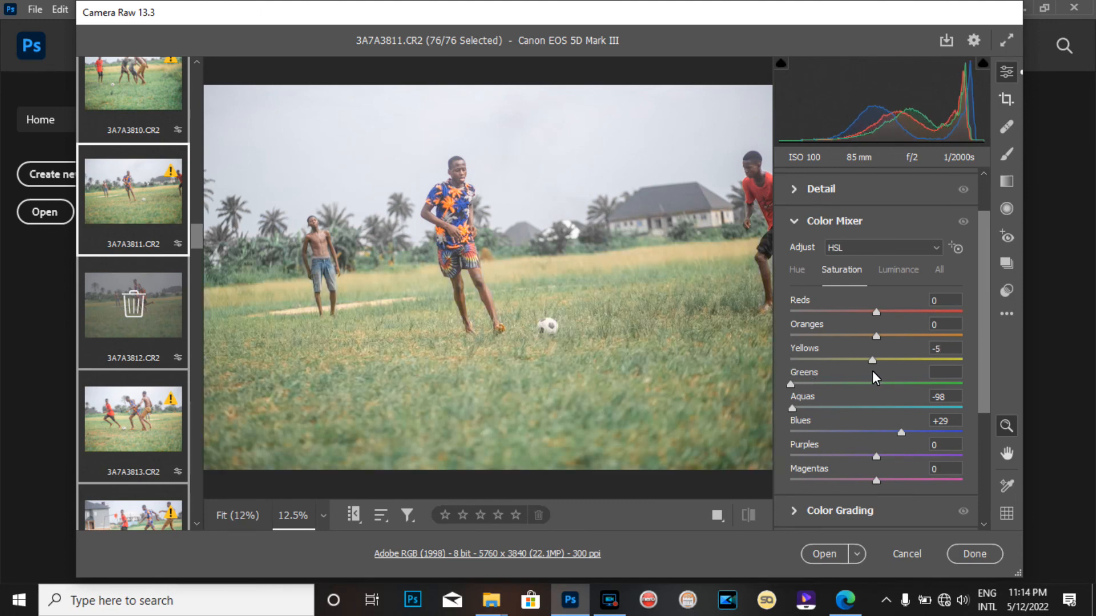